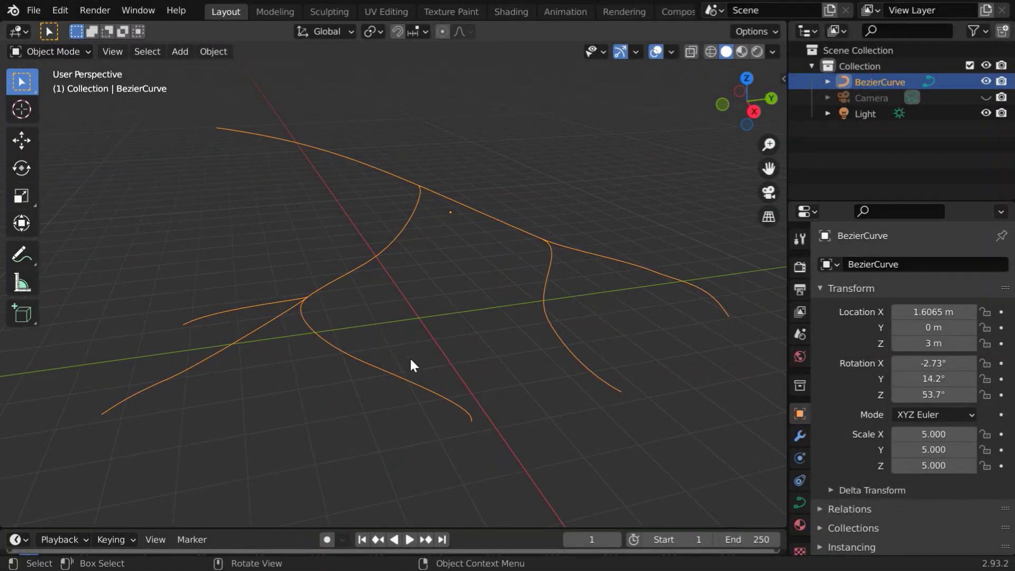
Orbit and zoom around the existing curve network for a final look.
{"action": "middle_click_drag", "start_coordinate": [395, 374], "coordinate": [419, 353]}
{"action": "middle_click_drag", "start_coordinate": [460, 443], "coordinate": [453, 414], "text": "ctrl"}
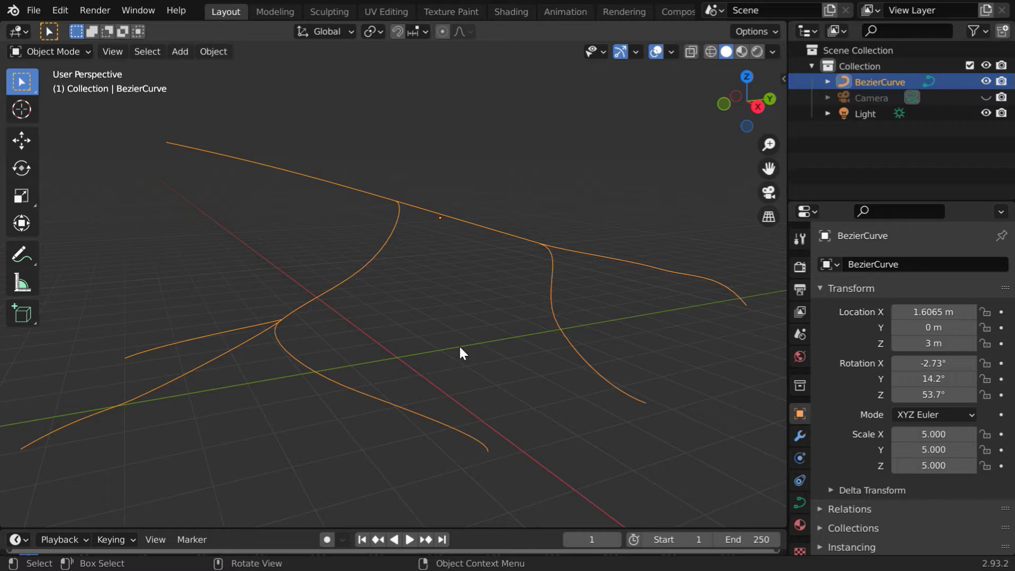
{"action": "middle_click_drag", "start_coordinate": [380, 349], "coordinate": [471, 396]}
{"action": "middle_click_drag", "start_coordinate": [503, 430], "coordinate": [450, 444]}
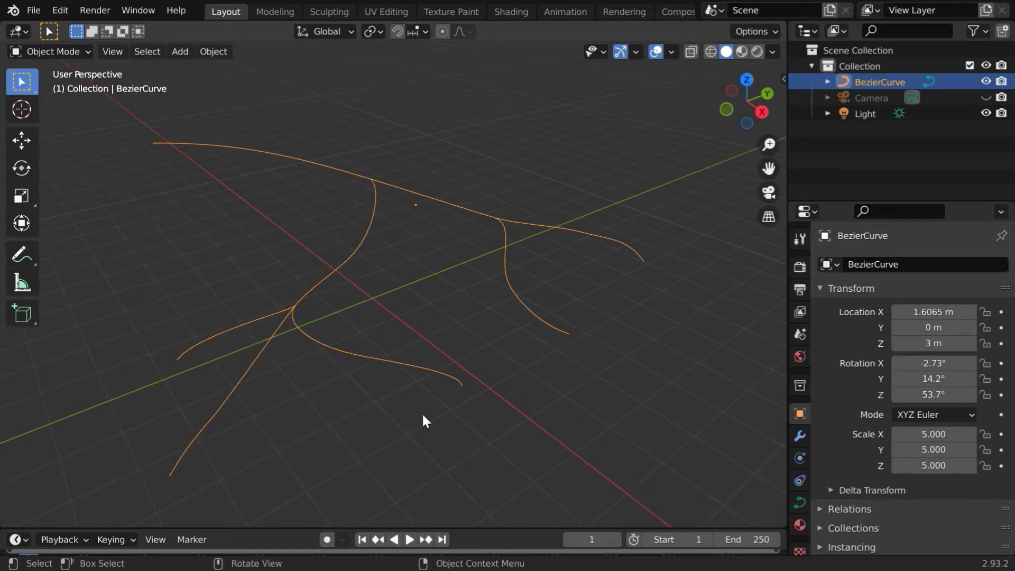
Start a fresh scene from the General template.
{"action": "left_click", "coordinate": [33, 10]}
{"action": "mouse_move", "coordinate": [44, 24]}
{"action": "left_click", "coordinate": [215, 26]}
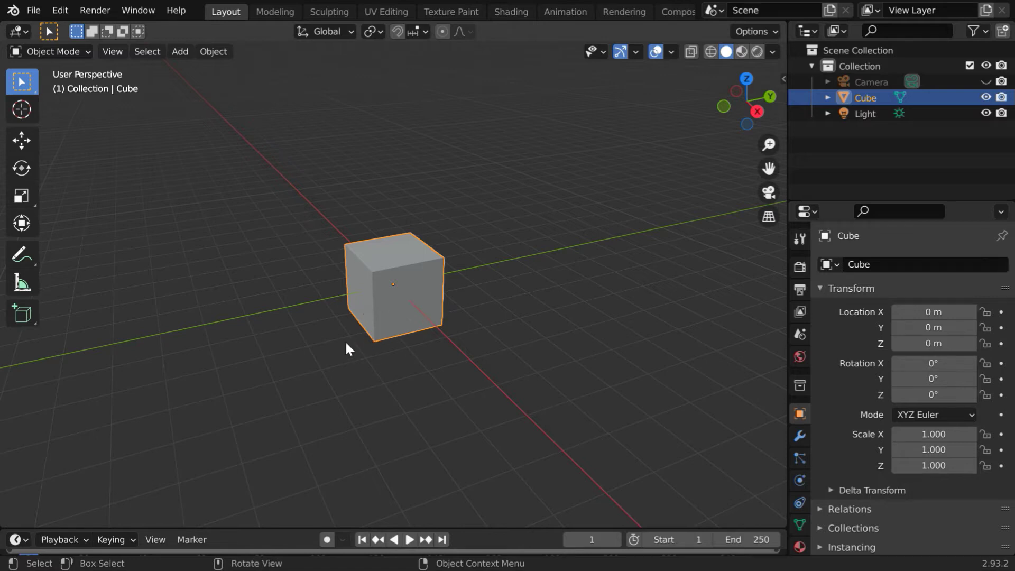
Delete the default Cube and bring up the Add > Curve menu.
{"action": "key", "text": "x"}
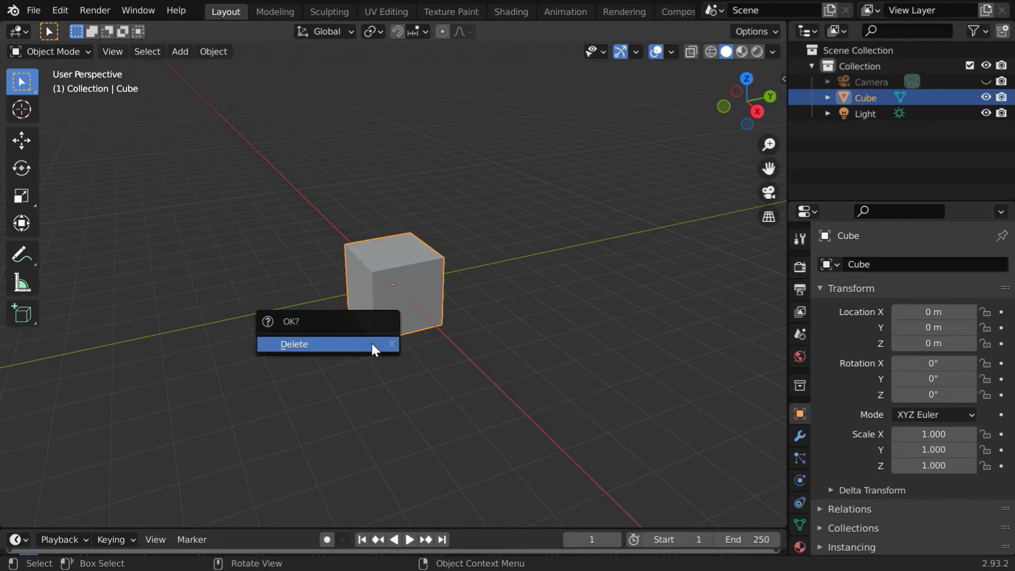
{"action": "left_click", "coordinate": [371, 344]}
{"action": "left_click", "coordinate": [180, 53]}
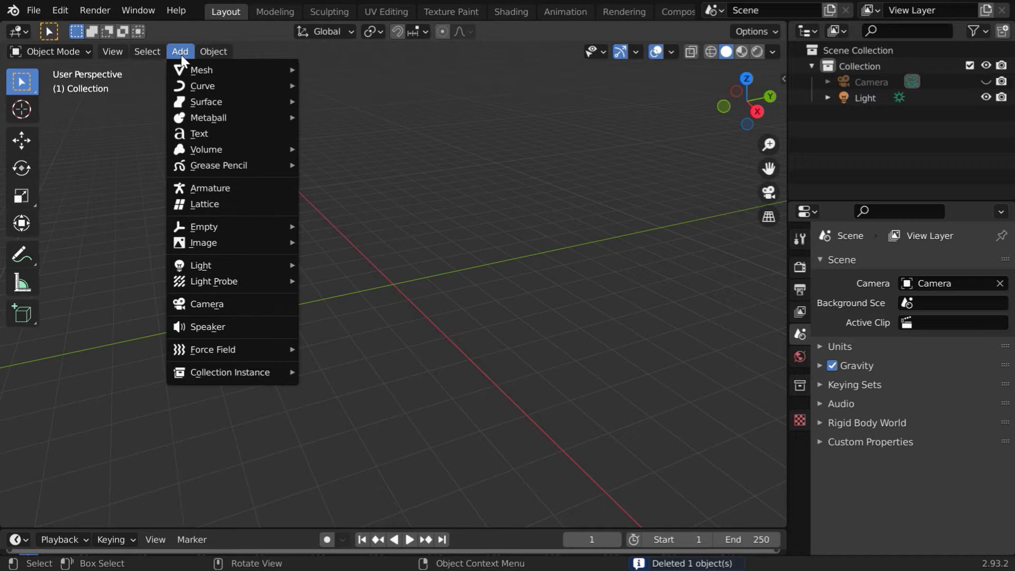
{"action": "mouse_move", "coordinate": [193, 84]}
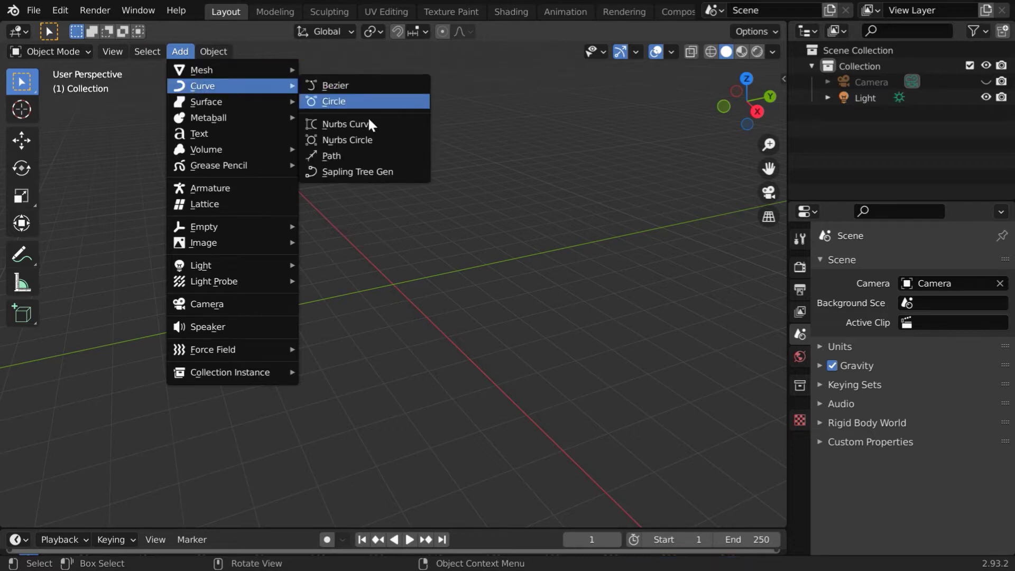
Add a Bezier curve, move it up 1 m on Z and scale it by 3.
{"action": "left_click", "coordinate": [349, 85]}
{"action": "middle_click_drag", "start_coordinate": [375, 411], "coordinate": [431, 434]}
{"action": "key", "text": "g"}
{"action": "key", "text": "z"}
{"action": "key", "text": "1"}
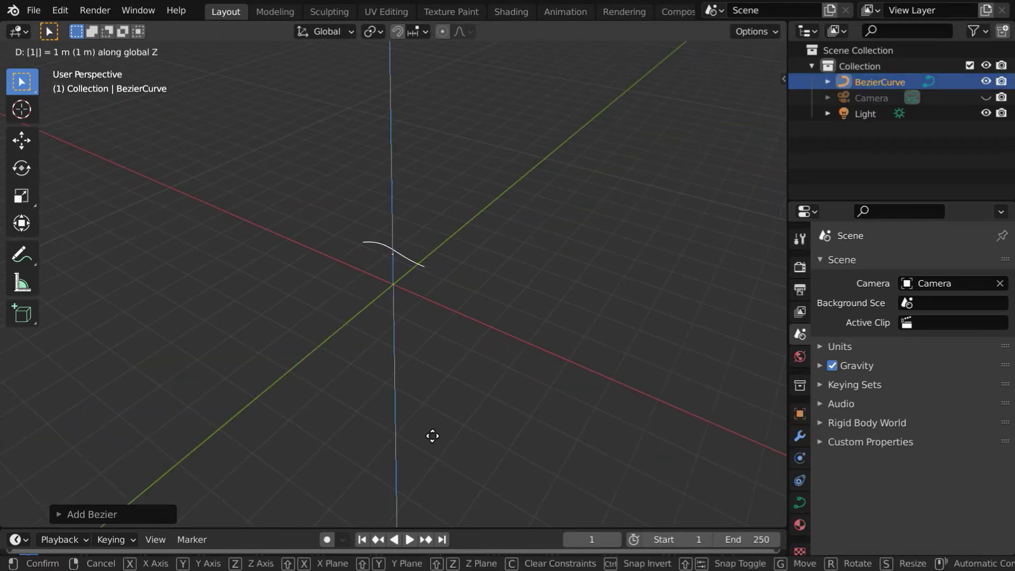
{"action": "key", "text": "Return"}
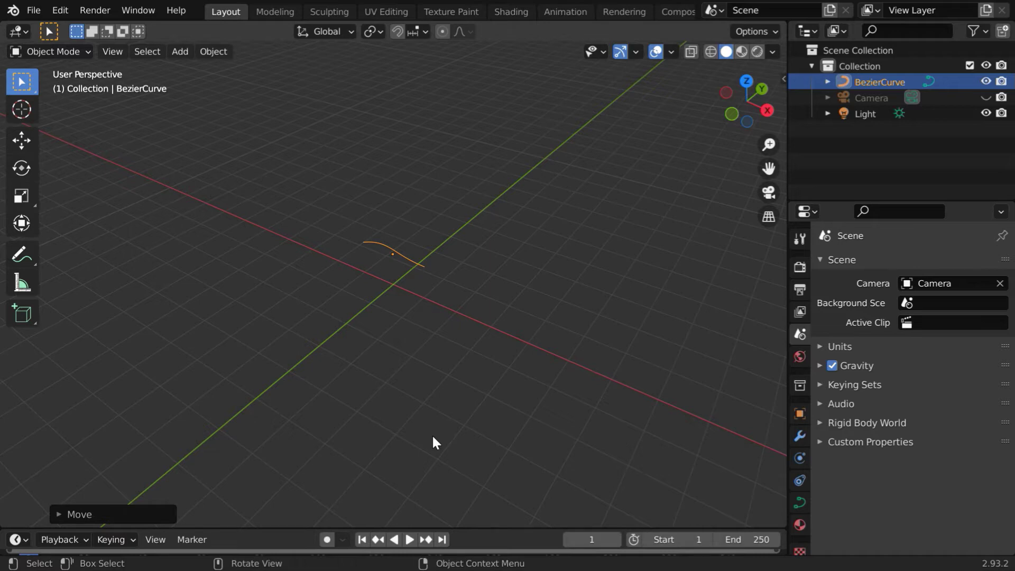
{"action": "key", "text": "s"}
{"action": "key", "text": "3"}
{"action": "key", "text": "Return"}
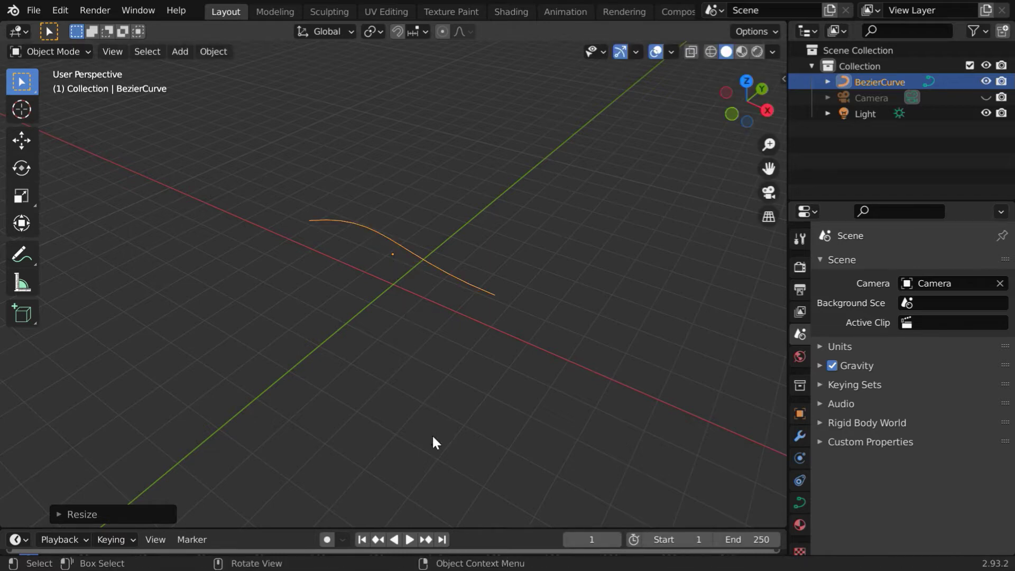
{"action": "scroll", "coordinate": [433, 442], "scroll_direction": "up", "scroll_amount": 4}
{"action": "middle_click_drag", "start_coordinate": [427, 417], "coordinate": [396, 403]}
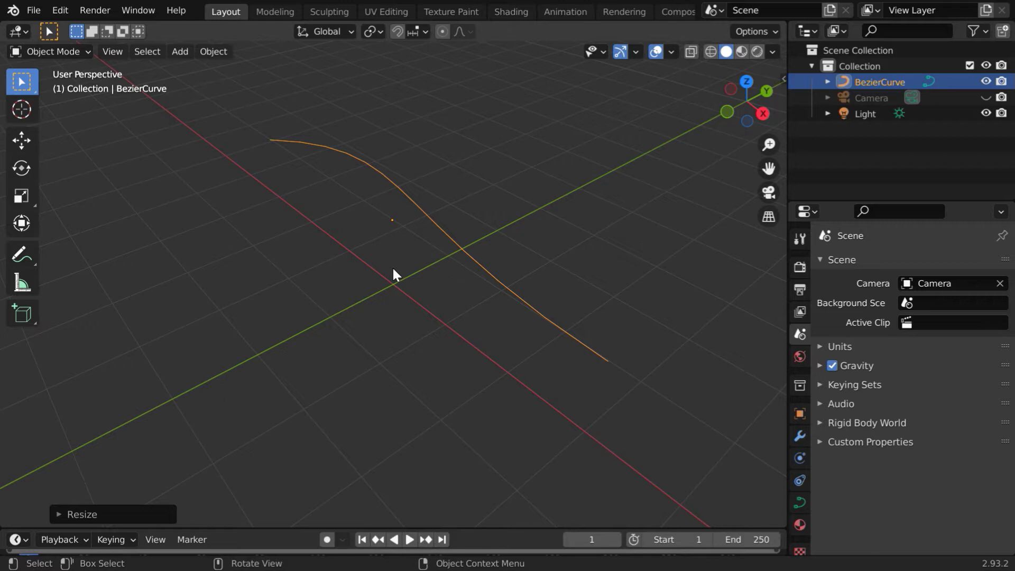
Switch the curve to Edit Mode and select all its control points.
{"action": "left_click", "coordinate": [48, 52]}
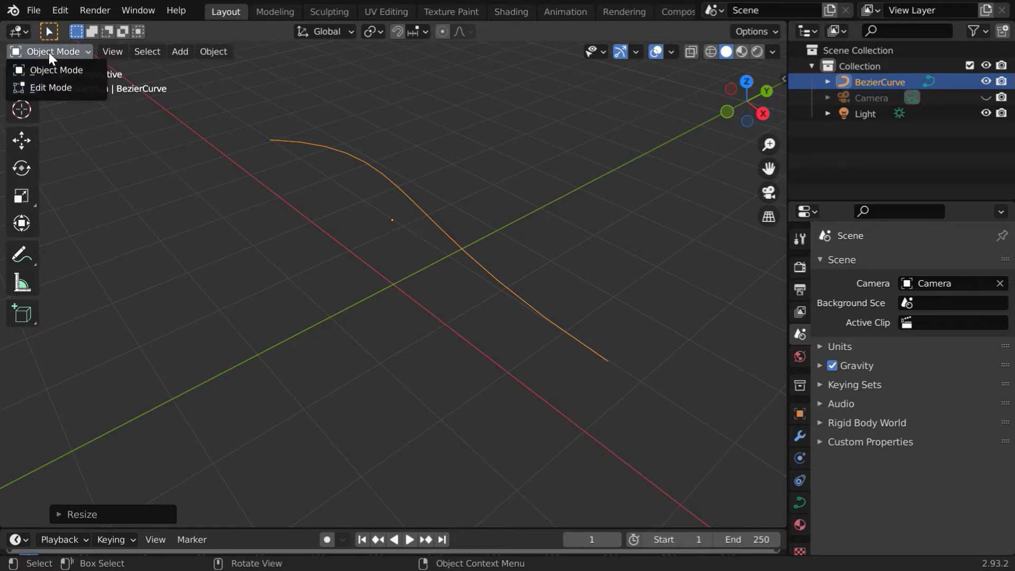
{"action": "left_click", "coordinate": [48, 84]}
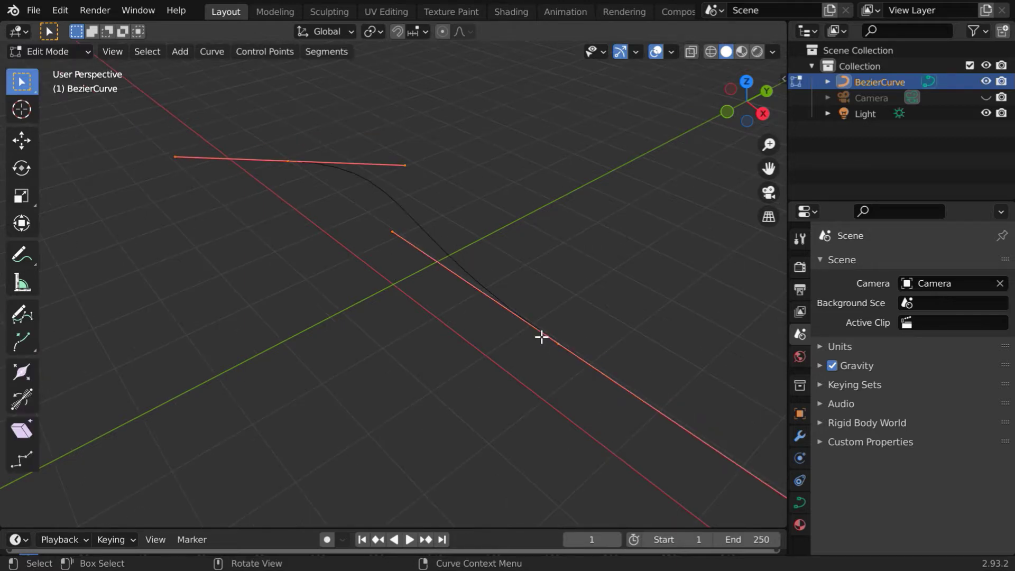
{"action": "left_click", "coordinate": [559, 343]}
{"action": "left_click", "coordinate": [288, 163]}
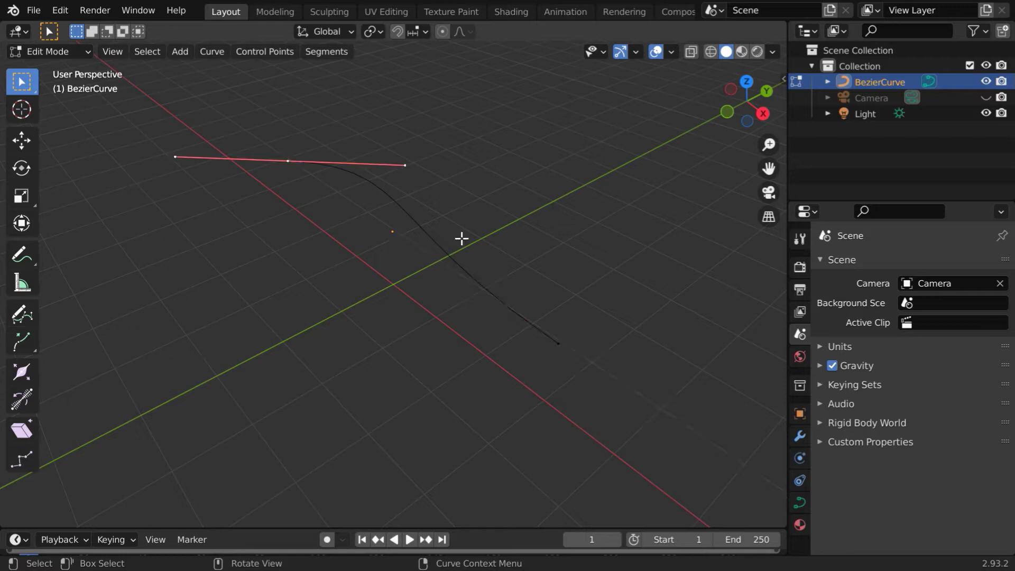
{"action": "left_click", "coordinate": [559, 342]}
{"action": "left_click", "coordinate": [597, 304]}
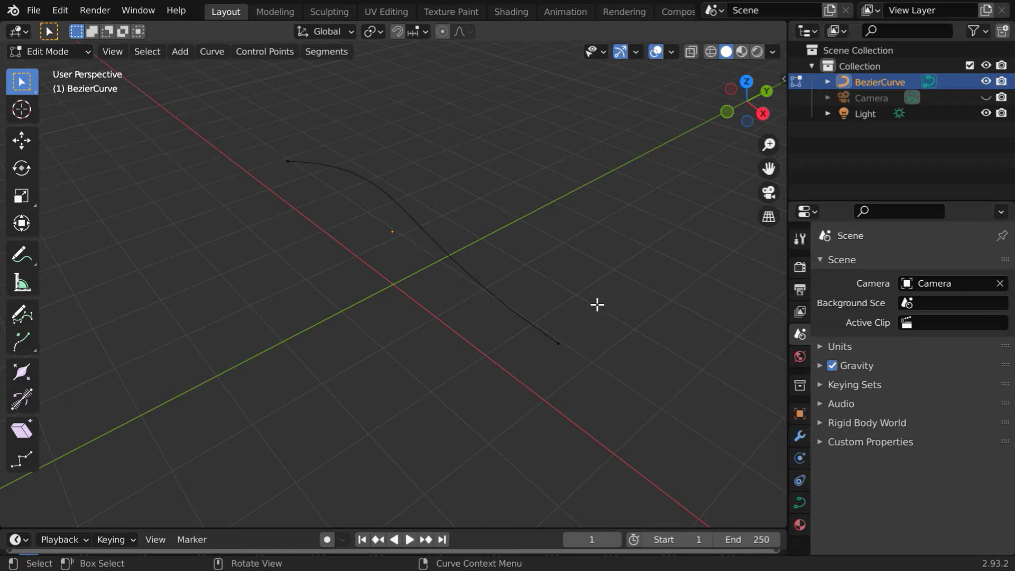
{"action": "key", "text": "a"}
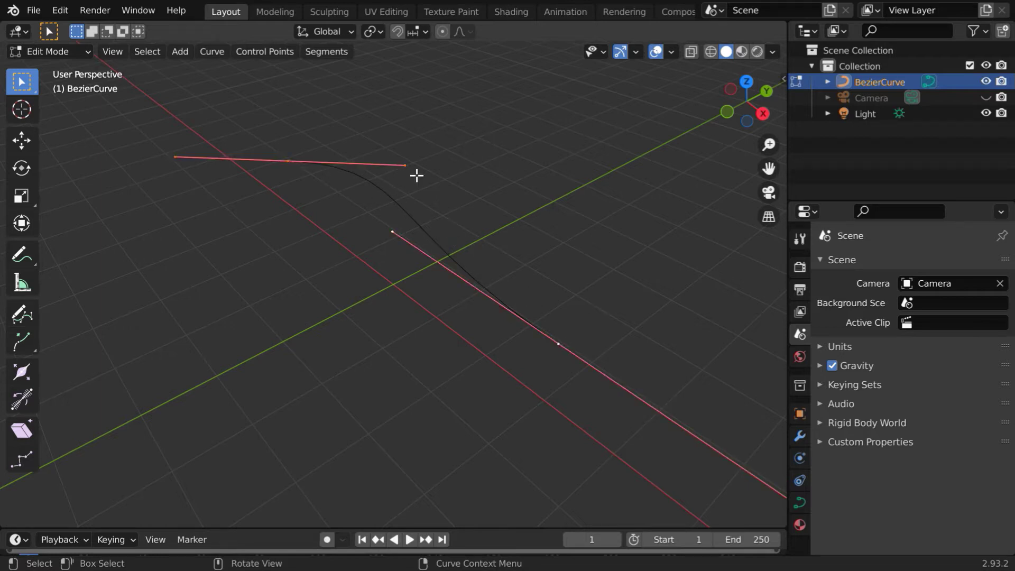
Subdivide the curve with Segments > Subdivide to add a midway control point.
{"action": "left_click", "coordinate": [332, 54]}
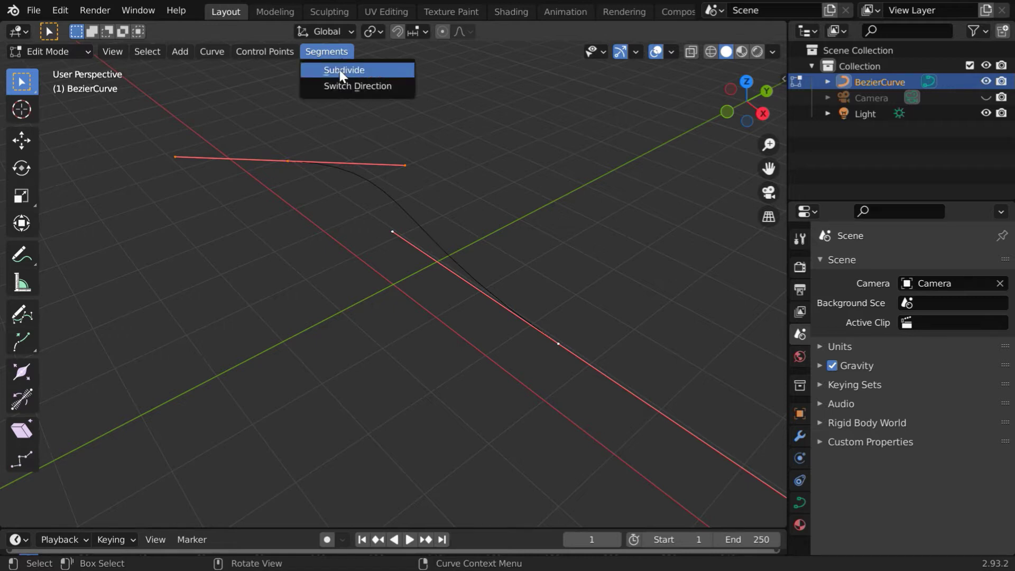
{"action": "left_click", "coordinate": [361, 71]}
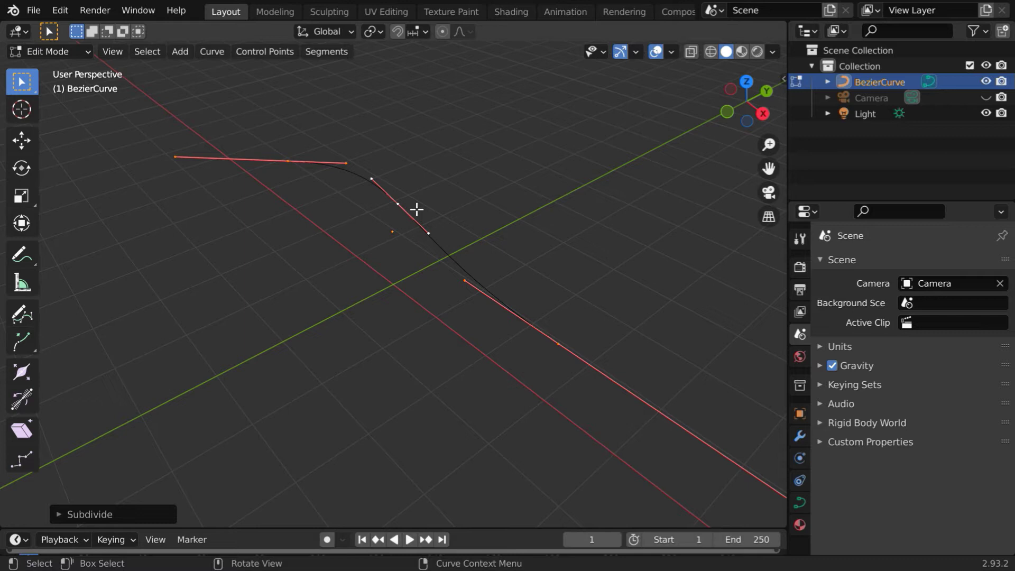
{"action": "scroll", "coordinate": [409, 204], "scroll_direction": "up", "scroll_amount": 2}
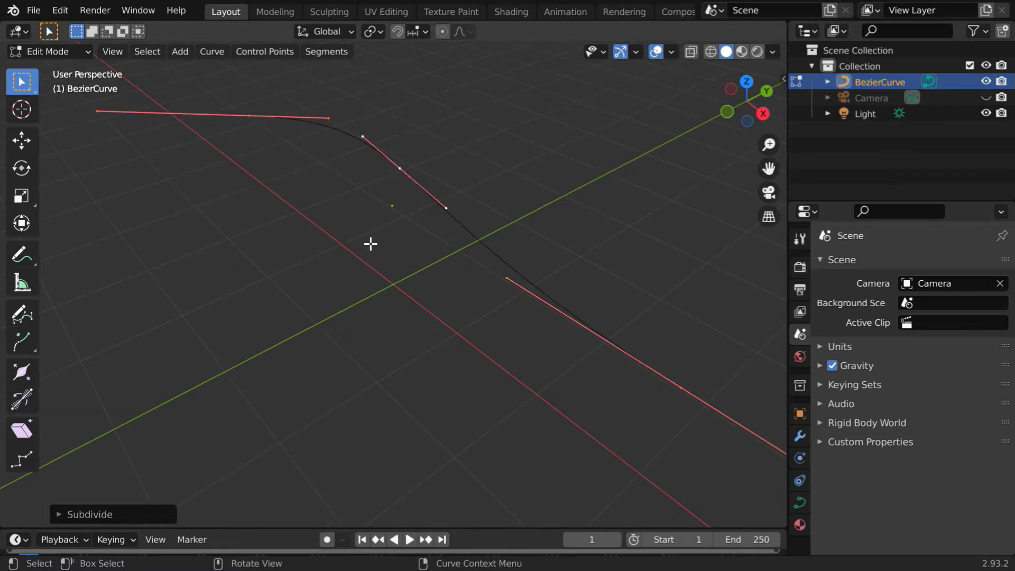
Undo the extra subdivision and select the middle control point, discarding a trial duplicate.
{"action": "key", "text": "ctrl+z"}
{"action": "key", "text": "ctrl+z"}
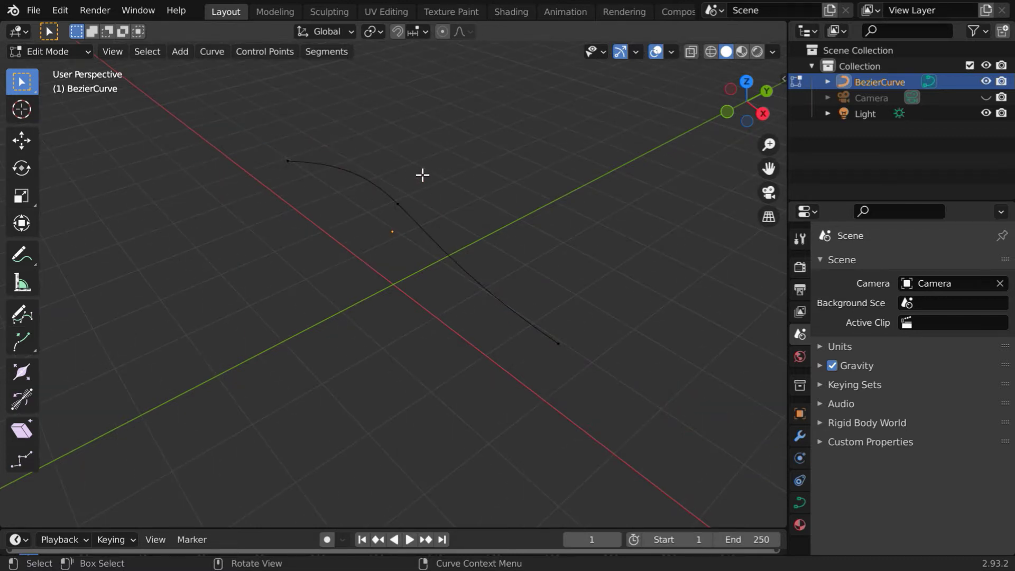
{"action": "left_click", "coordinate": [399, 204]}
{"action": "key", "text": "ctrl+z"}
{"action": "key", "text": "shift+d"}
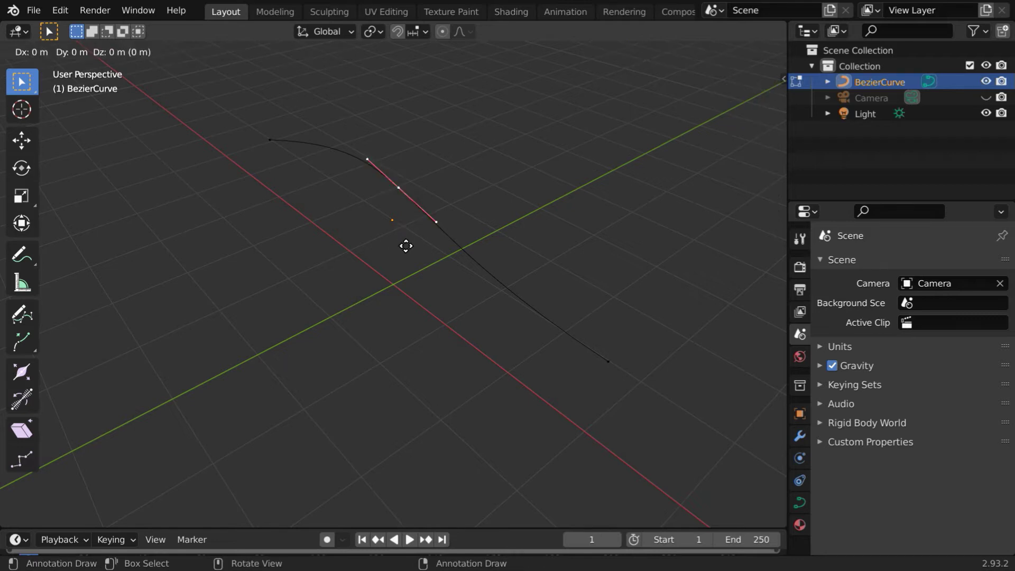
{"action": "key", "text": "Return"}
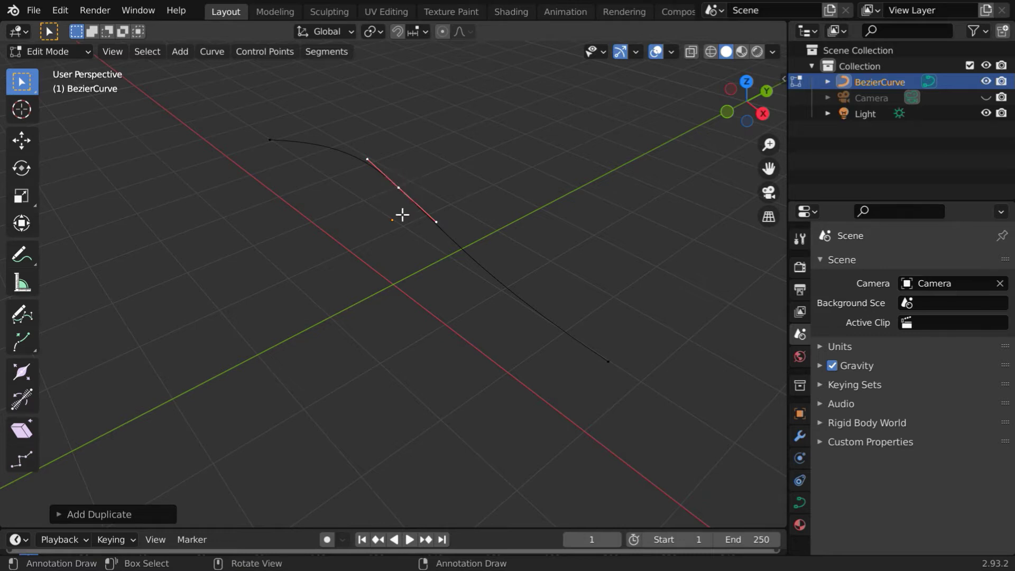
{"action": "key", "text": "ctrl+z"}
Extrude a new branch from the middle control point out to the side.
{"action": "key", "text": "e"}
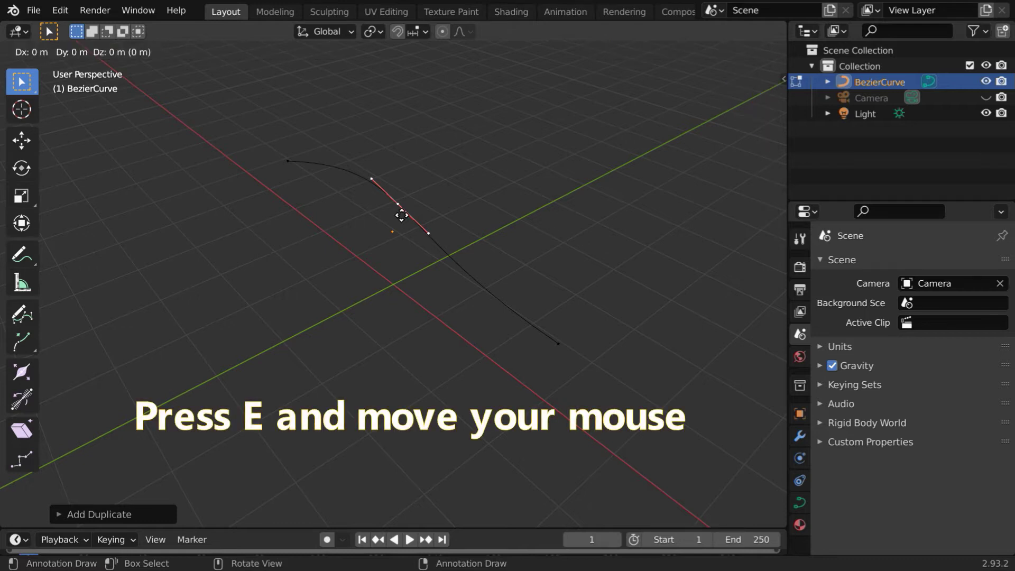
{"action": "left_click", "coordinate": [223, 214]}
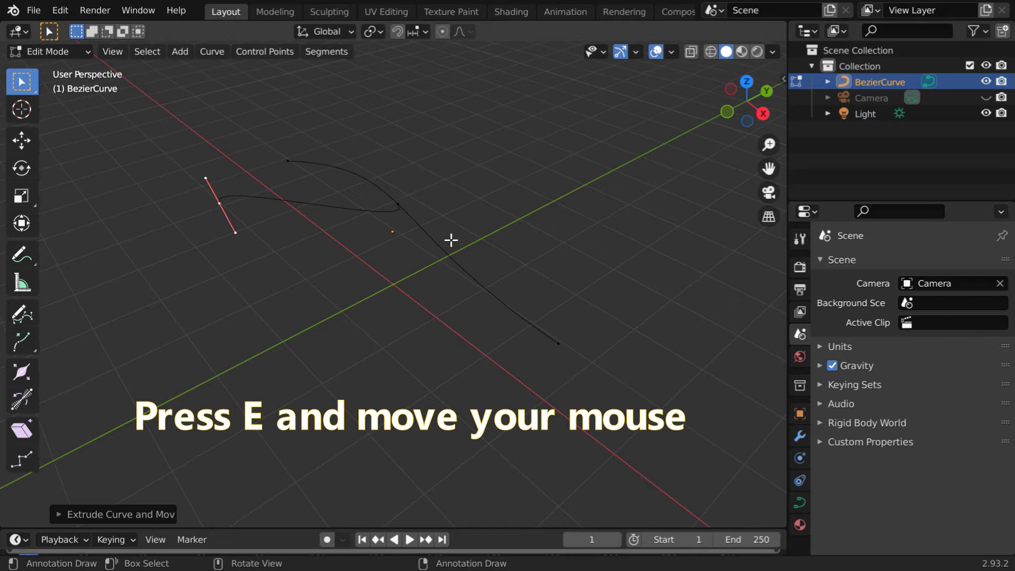
{"action": "middle_click_drag", "start_coordinate": [452, 238], "coordinate": [414, 263]}
{"action": "scroll", "coordinate": [414, 263], "scroll_direction": "up", "scroll_amount": 2}
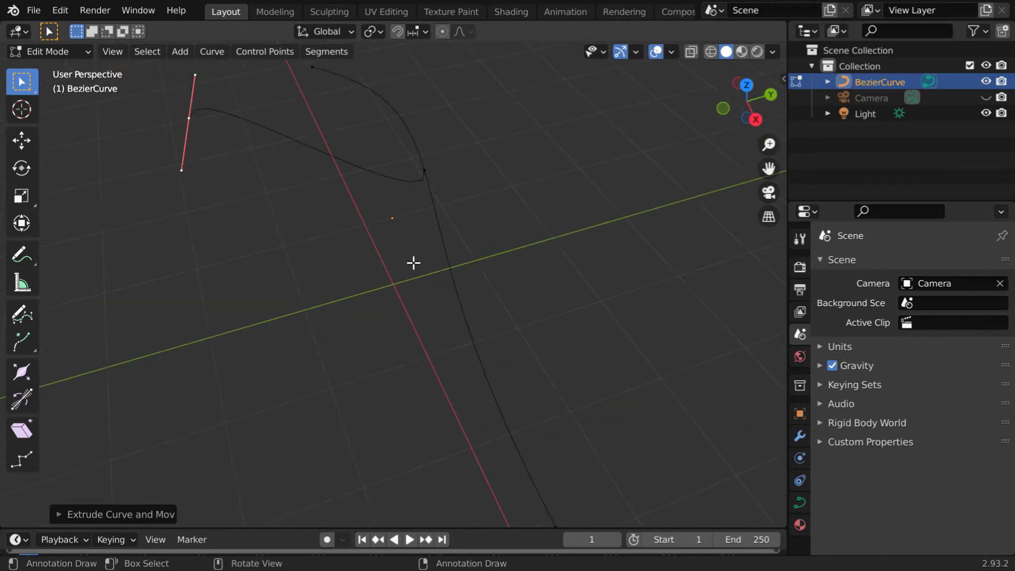
{"action": "scroll", "coordinate": [381, 150], "scroll_direction": "down", "scroll_amount": 2}
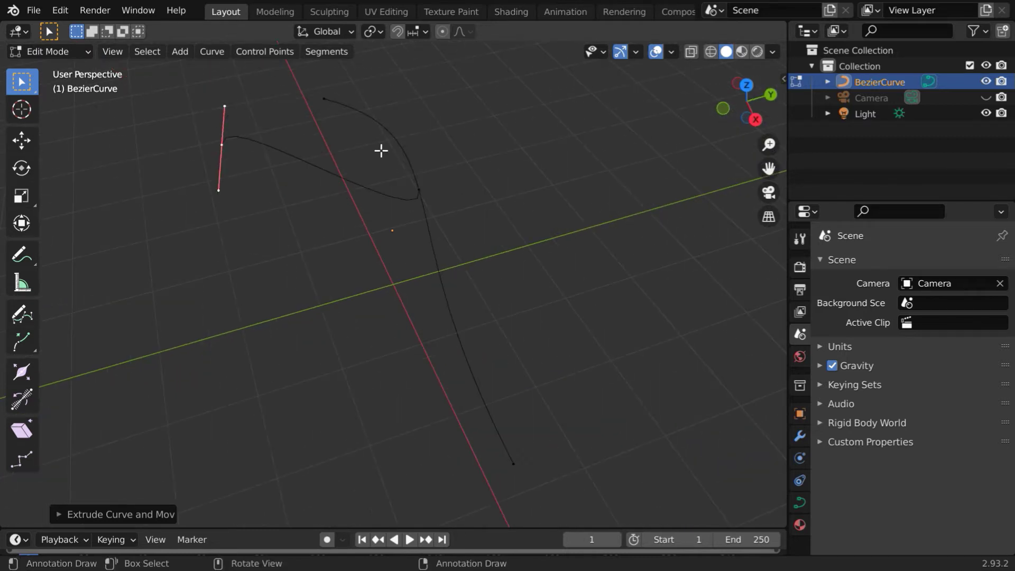
{"action": "middle_click_drag", "start_coordinate": [328, 318], "coordinate": [412, 322]}
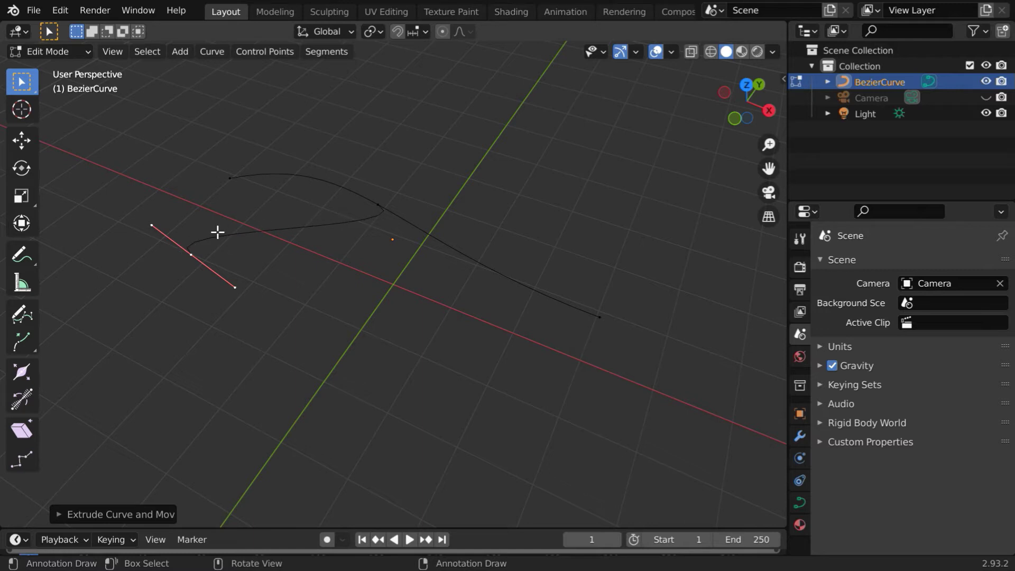
{"action": "left_click", "coordinate": [69, 52]}
{"action": "left_click", "coordinate": [64, 66]}
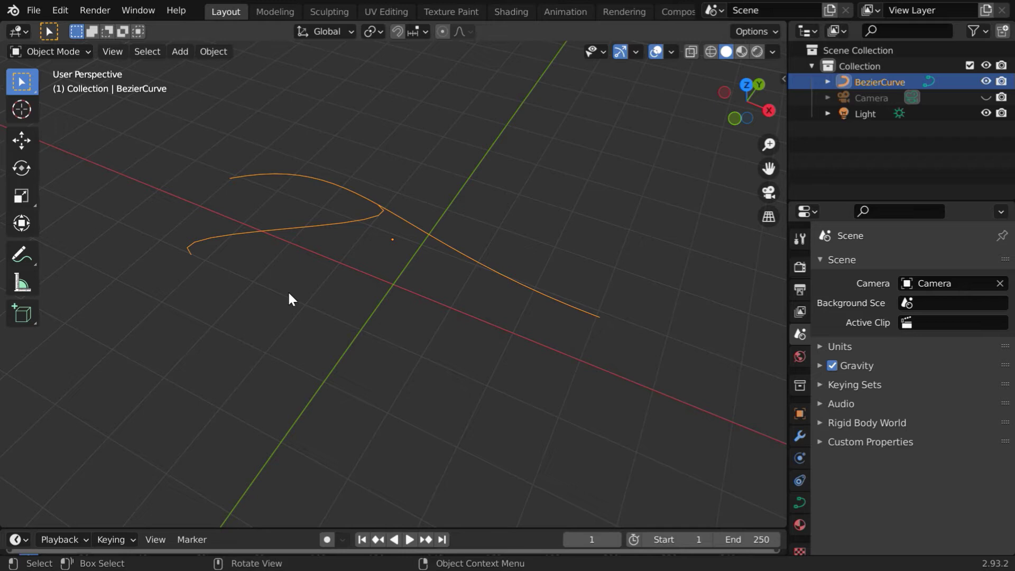
{"action": "left_click", "coordinate": [289, 293]}
{"action": "left_click", "coordinate": [381, 218]}
{"action": "middle_click_drag", "start_coordinate": [418, 259], "coordinate": [438, 292]}
{"action": "left_click", "coordinate": [69, 52]}
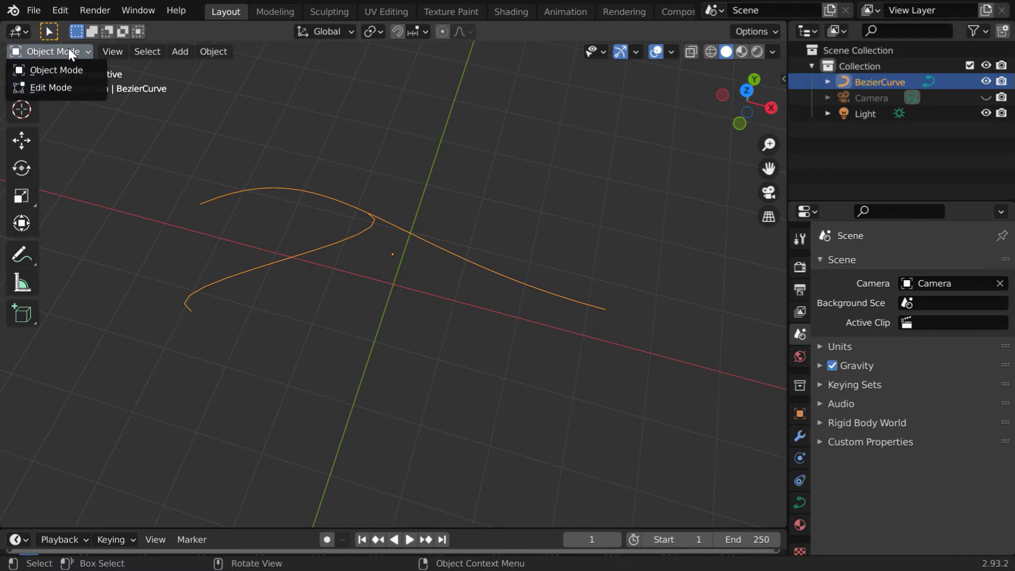
{"action": "left_click", "coordinate": [59, 86]}
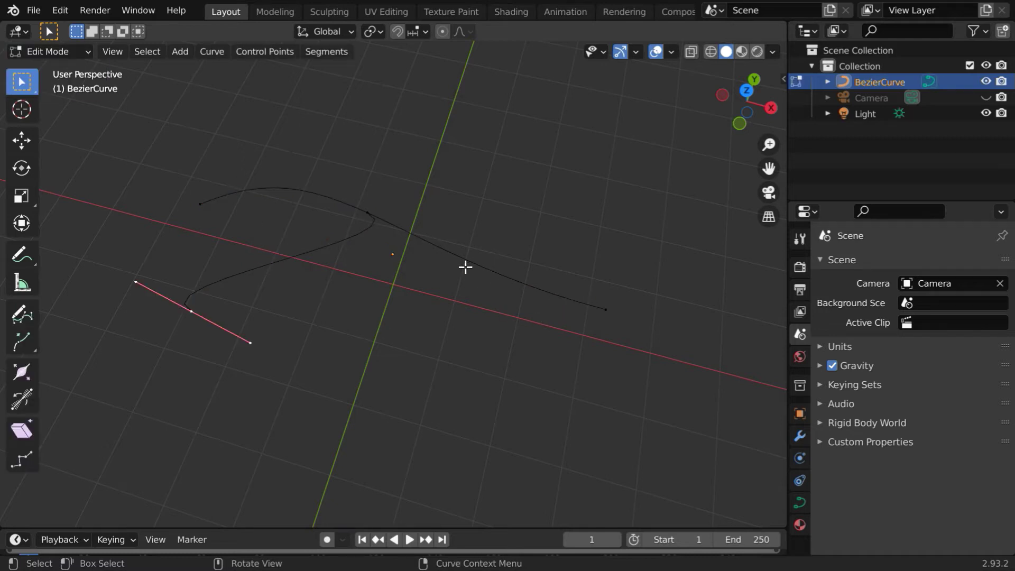
Select a middle and the end control point and subdivide the stretch between them.
{"action": "left_click", "coordinate": [367, 212]}
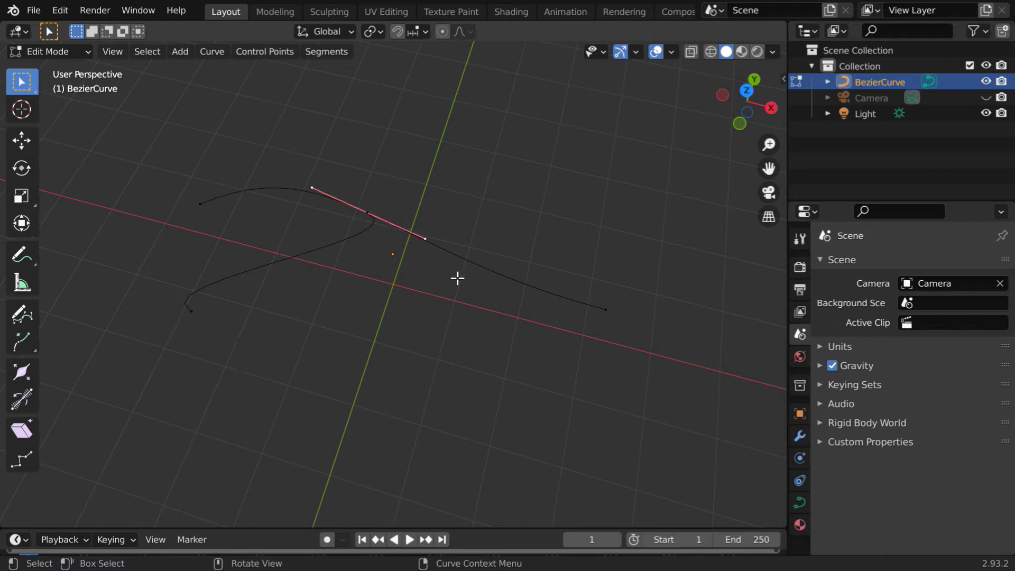
{"action": "left_click", "coordinate": [605, 308], "text": "shift"}
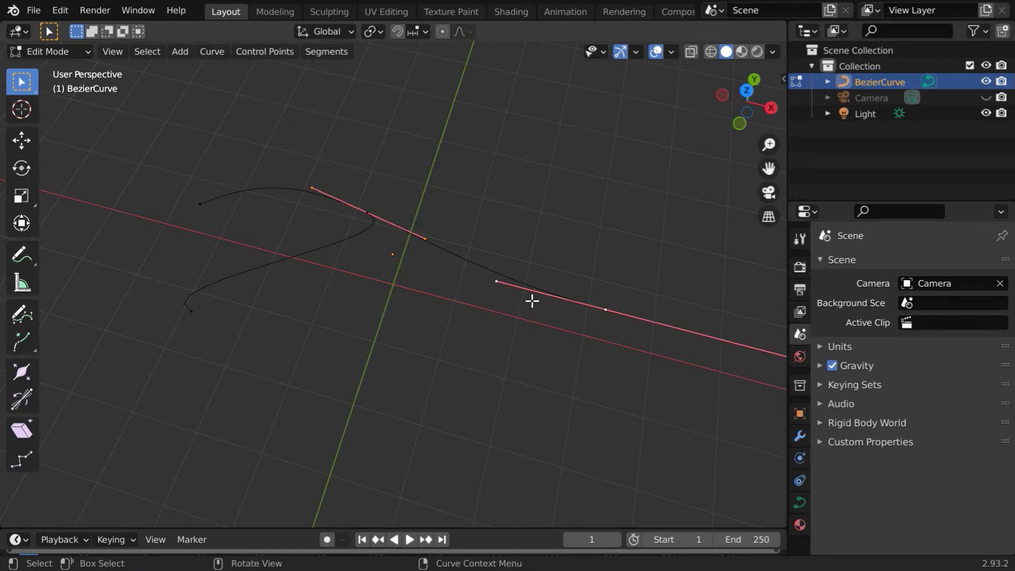
{"action": "left_click", "coordinate": [332, 52]}
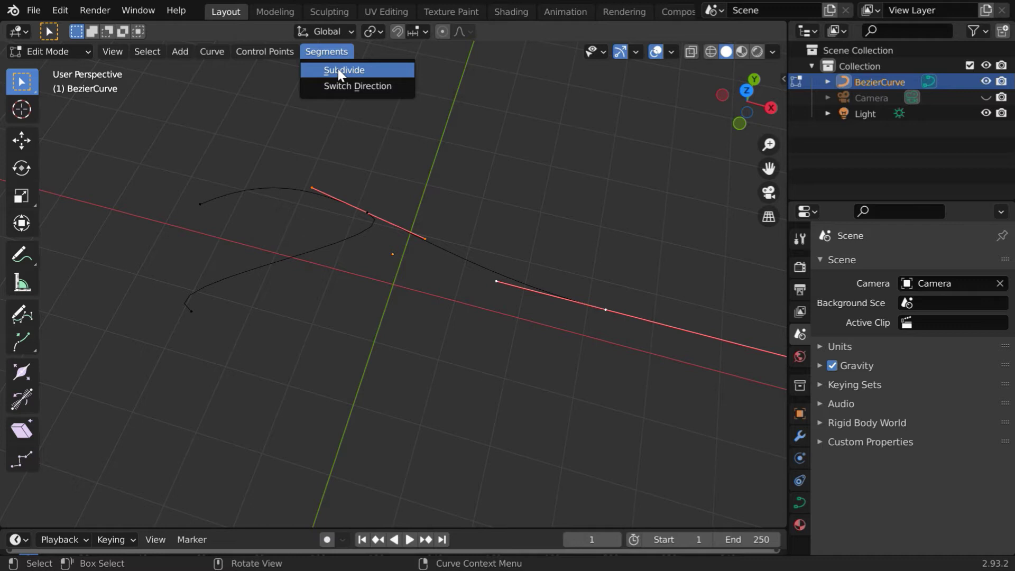
{"action": "left_click", "coordinate": [338, 68]}
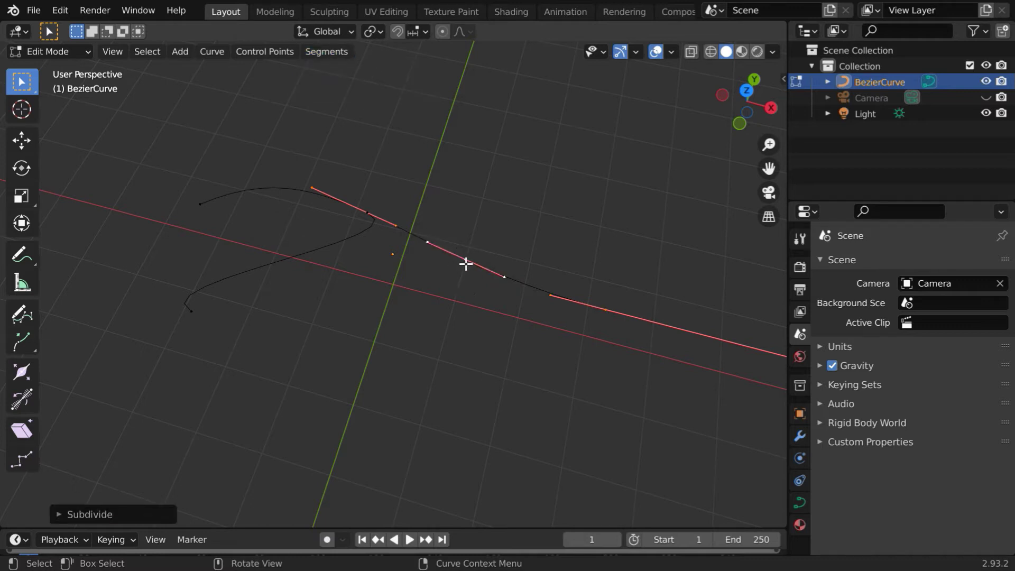
{"action": "left_click", "coordinate": [476, 280]}
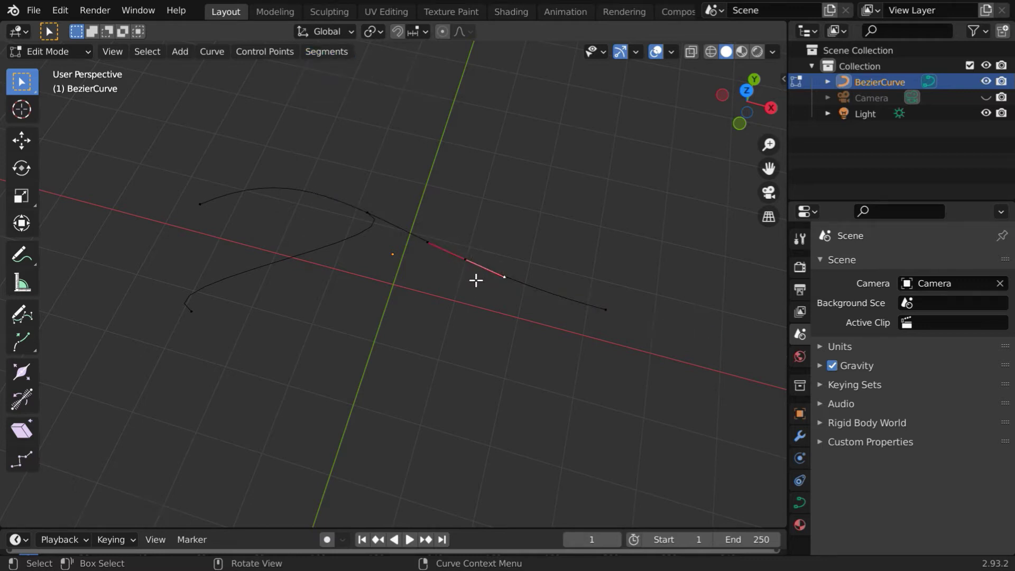
{"action": "middle_click_drag", "start_coordinate": [476, 280], "coordinate": [430, 277]}
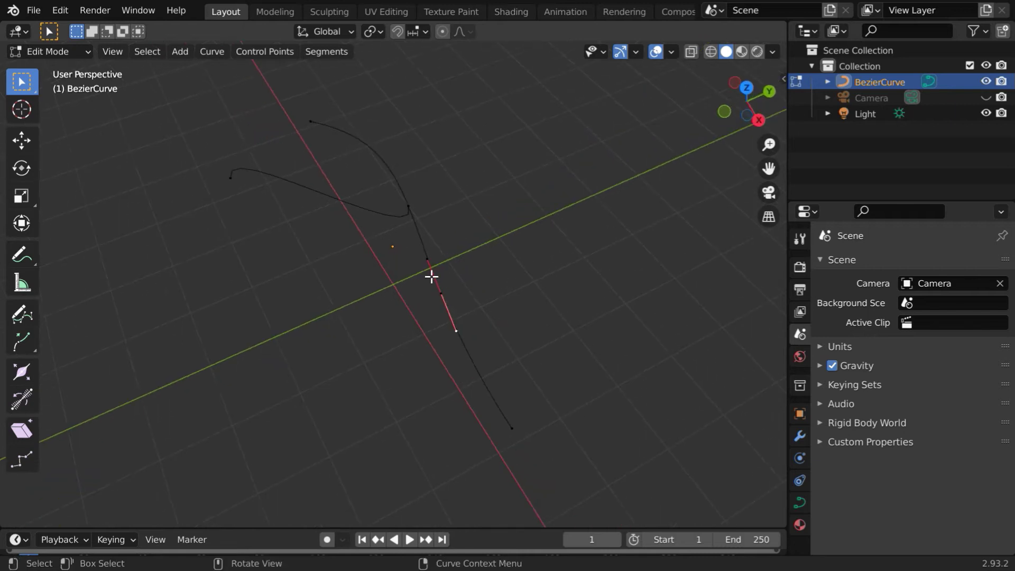
Duplicate the selected curve segment beside the curve and pull a branch toward the upper right.
{"action": "key", "text": "ctrl+KP_Add"}
{"action": "key", "text": "shift+d"}
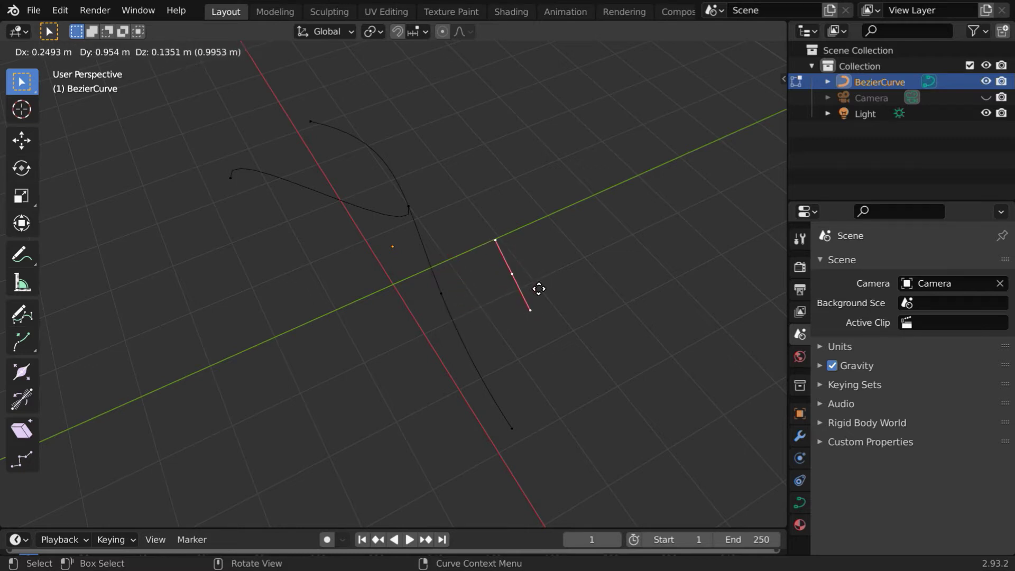
{"action": "left_click", "coordinate": [539, 289]}
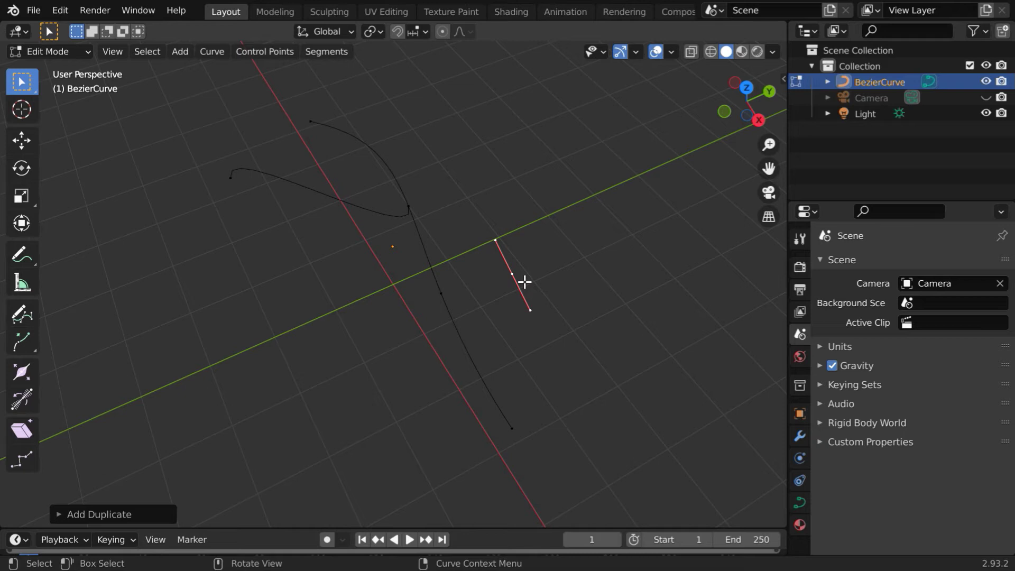
{"action": "key", "text": "g"}
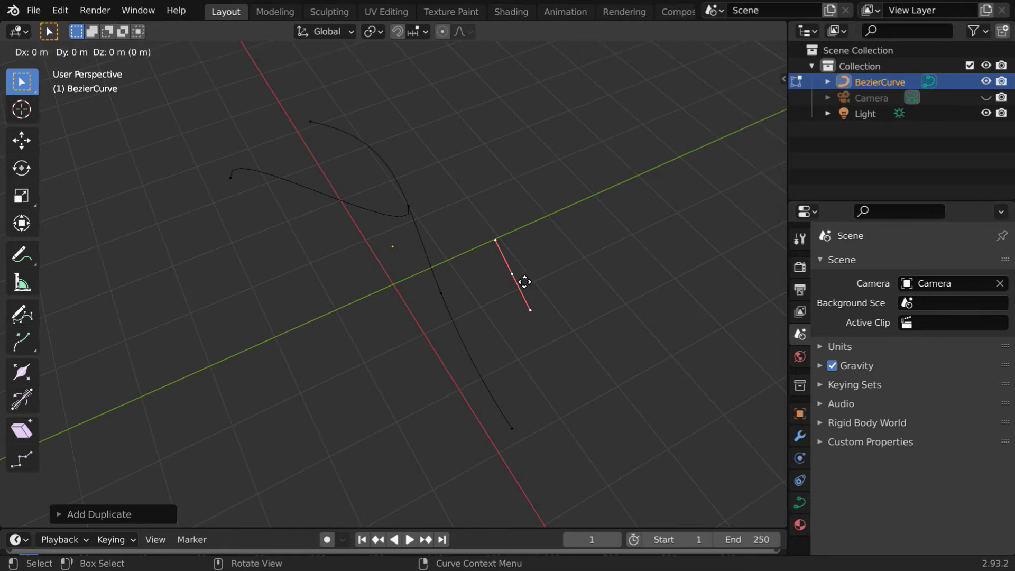
{"action": "left_click", "coordinate": [649, 258]}
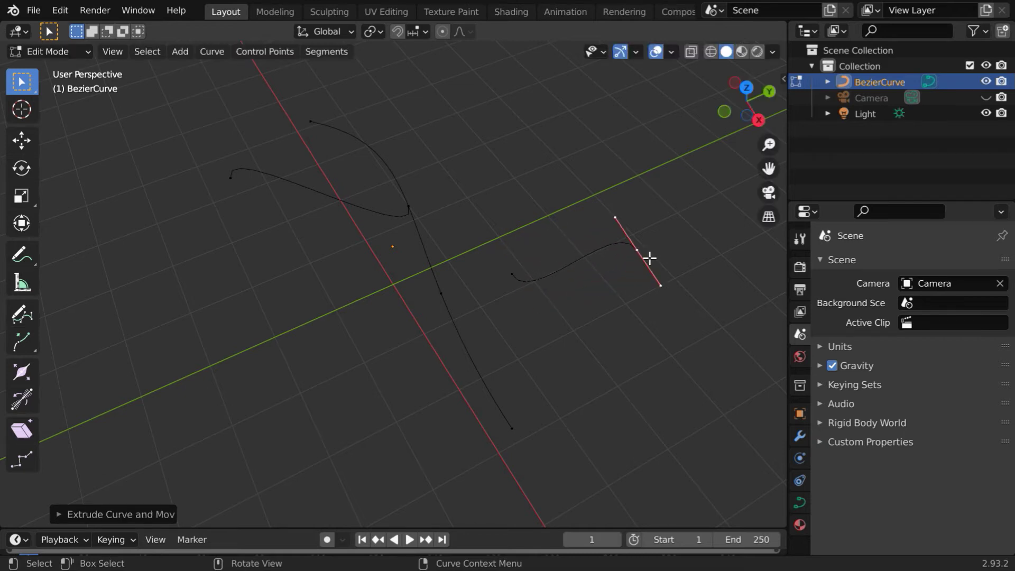
{"action": "middle_click_drag", "start_coordinate": [603, 317], "coordinate": [503, 272]}
{"action": "scroll", "coordinate": [503, 272], "scroll_direction": "up", "scroll_amount": 2}
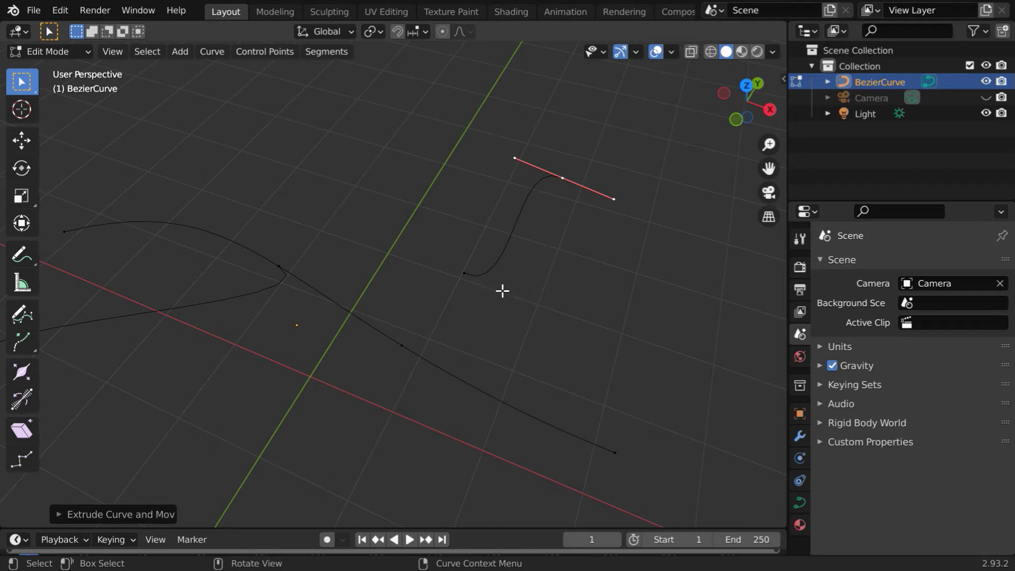
Undo the extruded branch and the moved duplicate segment.
{"action": "left_click", "coordinate": [60, 10]}
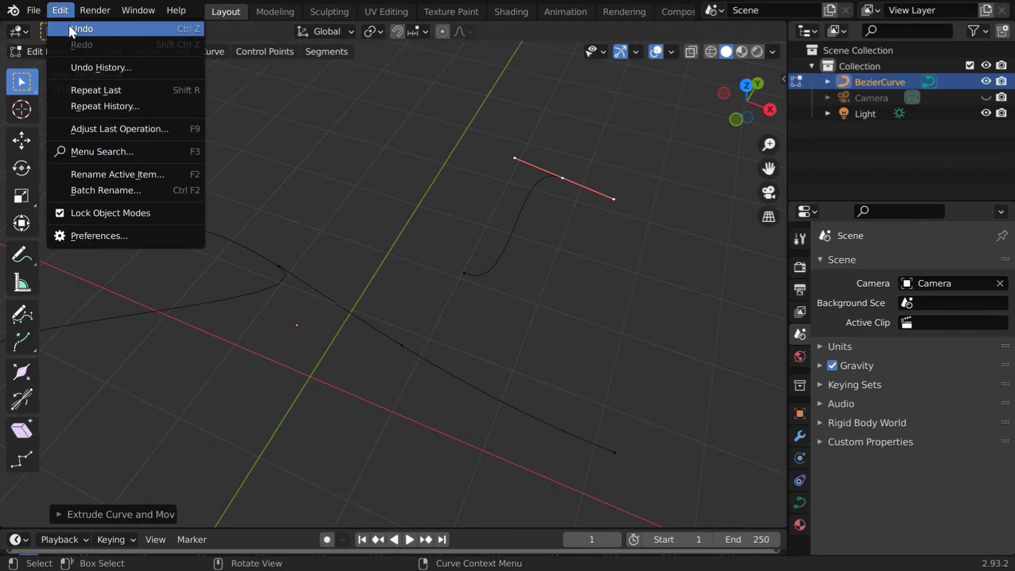
{"action": "left_click", "coordinate": [69, 25]}
{"action": "left_click", "coordinate": [67, 9]}
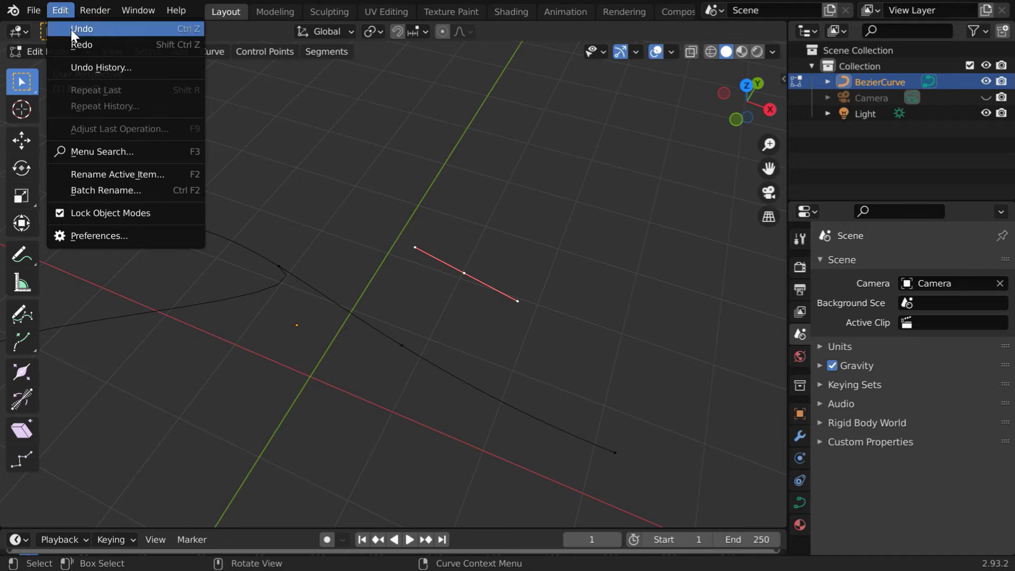
{"action": "left_click", "coordinate": [71, 30]}
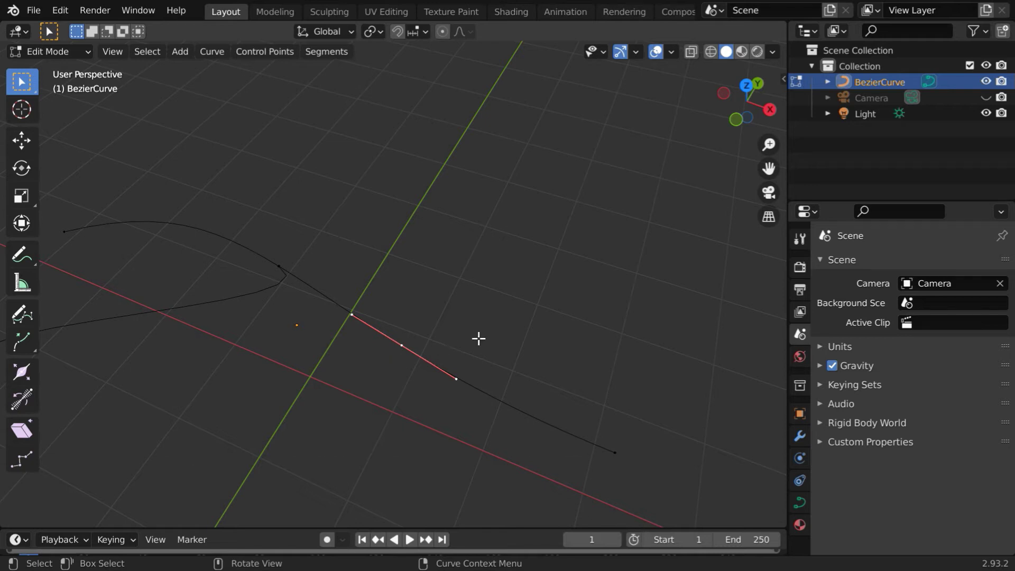
Duplicate the segment in place and extrude a branch toward the upper right.
{"action": "key", "text": "shift+d"}
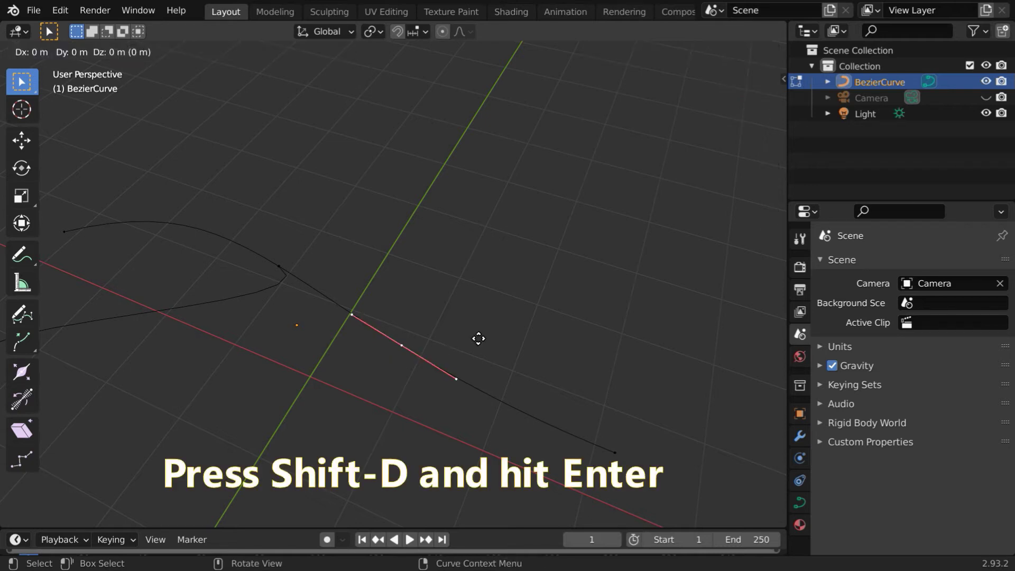
{"action": "key", "text": "Return"}
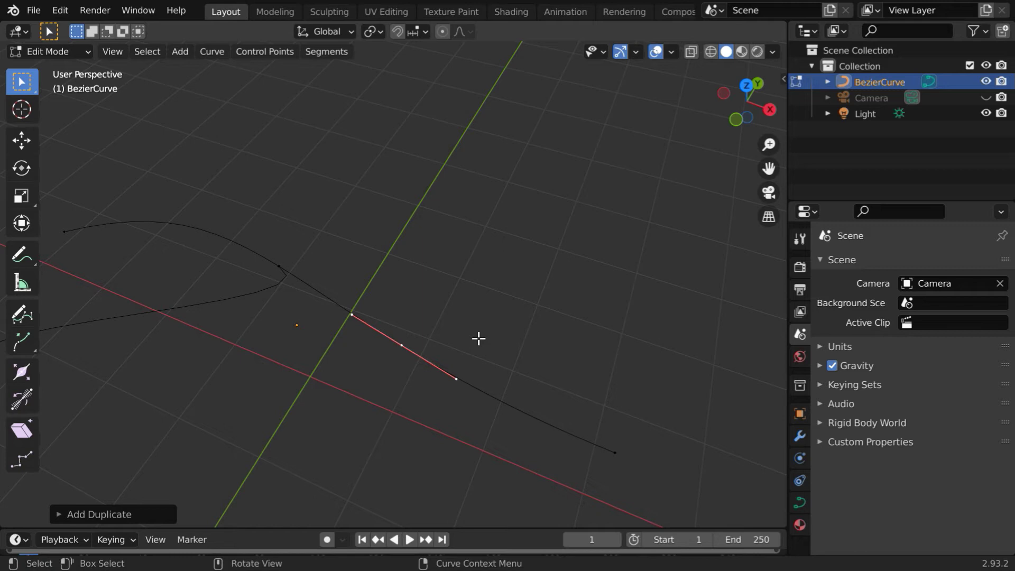
{"action": "key", "text": "e"}
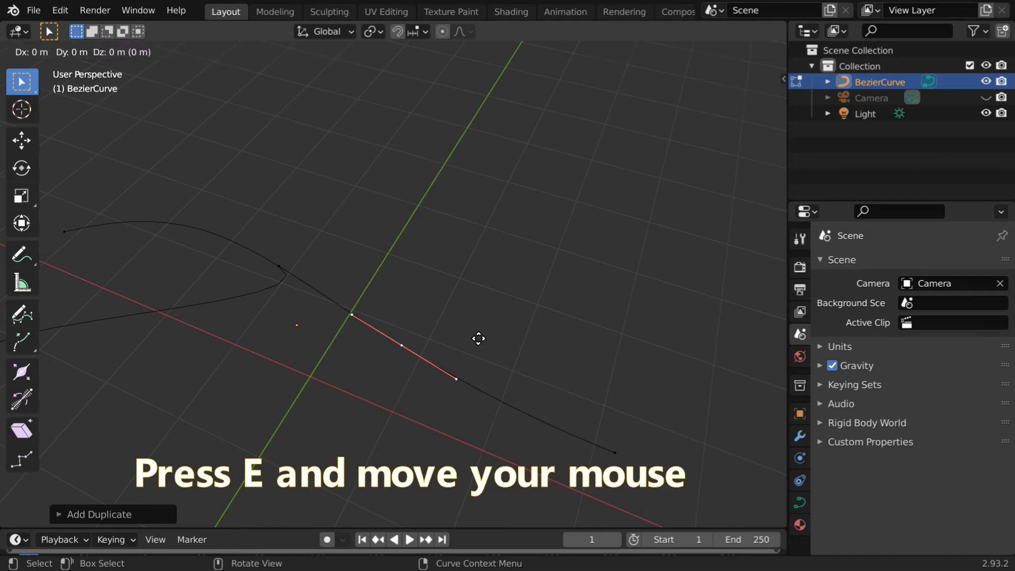
{"action": "left_click", "coordinate": [629, 220]}
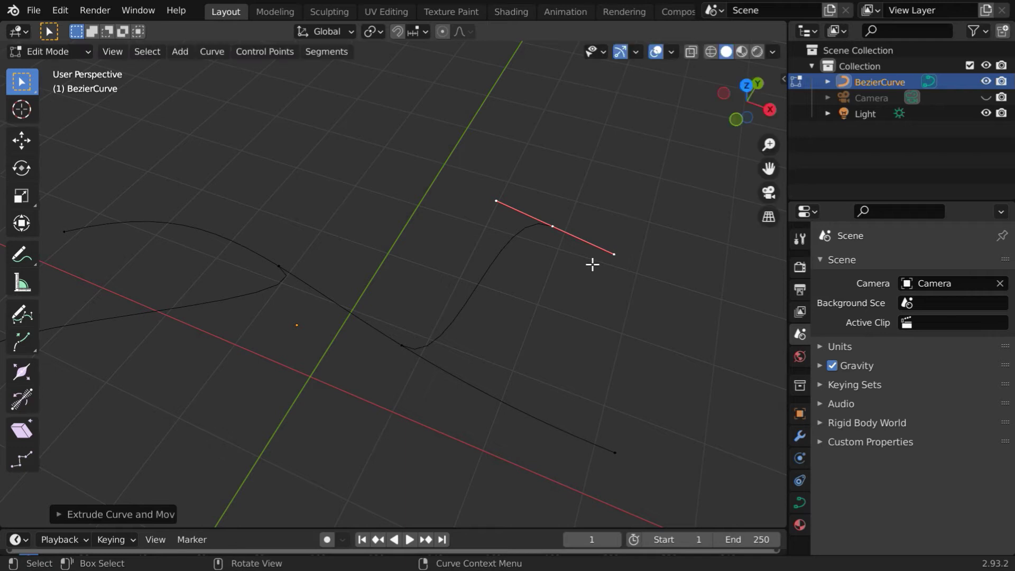
{"action": "middle_click_drag", "start_coordinate": [560, 344], "coordinate": [570, 316]}
{"action": "scroll", "coordinate": [570, 315], "scroll_direction": "up", "scroll_amount": 1}
{"action": "scroll", "coordinate": [425, 337], "scroll_direction": "up", "scroll_amount": 1}
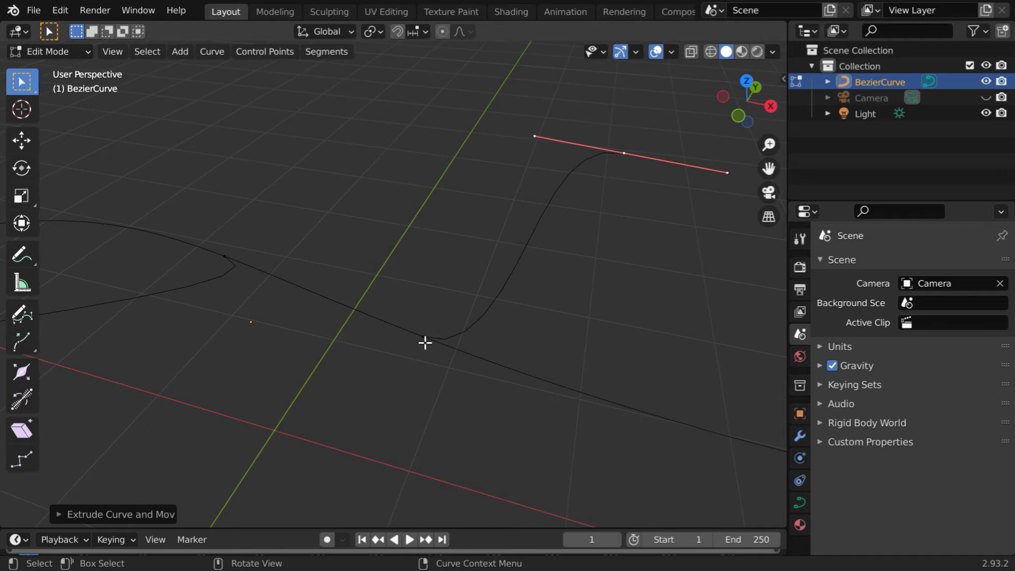
Duplicate another main-curve point in place and extend a second branch toward the upper left.
{"action": "left_click", "coordinate": [424, 337]}
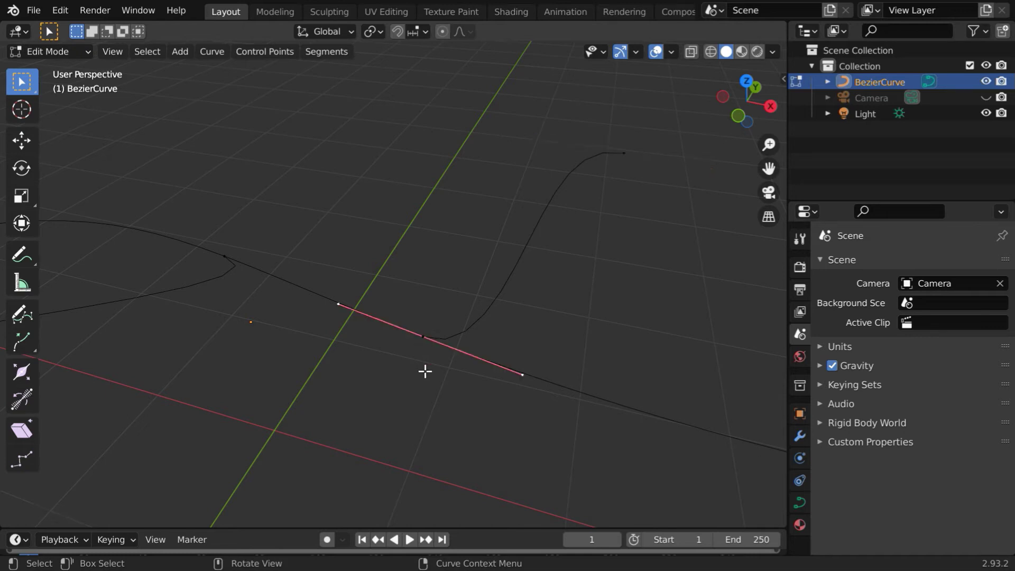
{"action": "key", "text": "shift"}
{"action": "key", "text": "shift+d"}
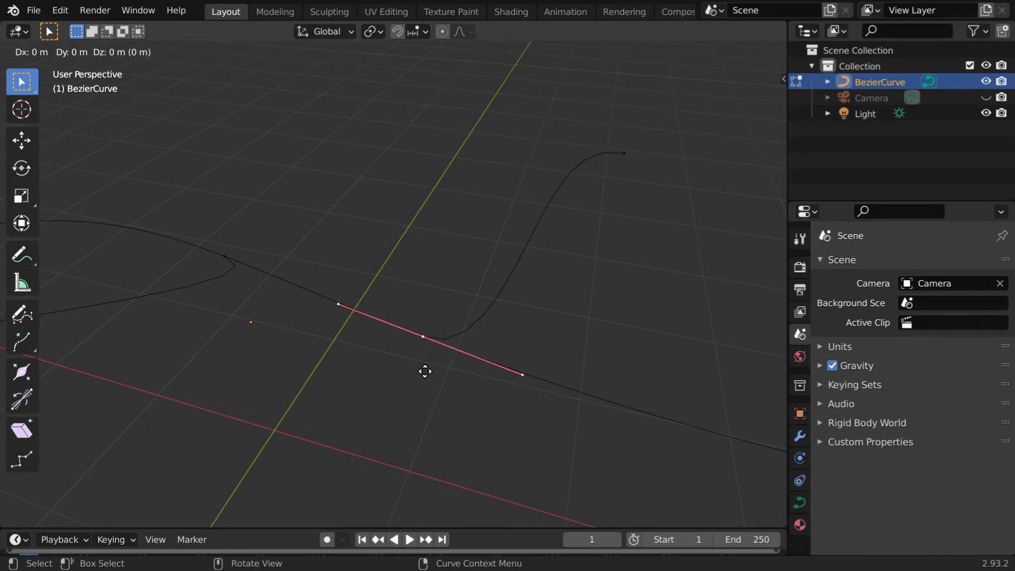
{"action": "right_click", "coordinate": [426, 371]}
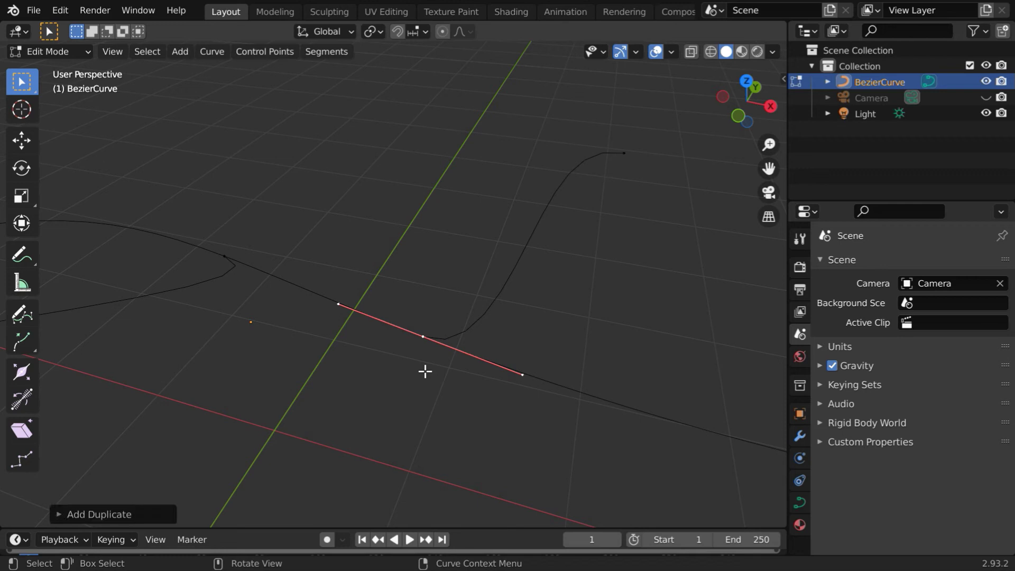
{"action": "key", "text": "g"}
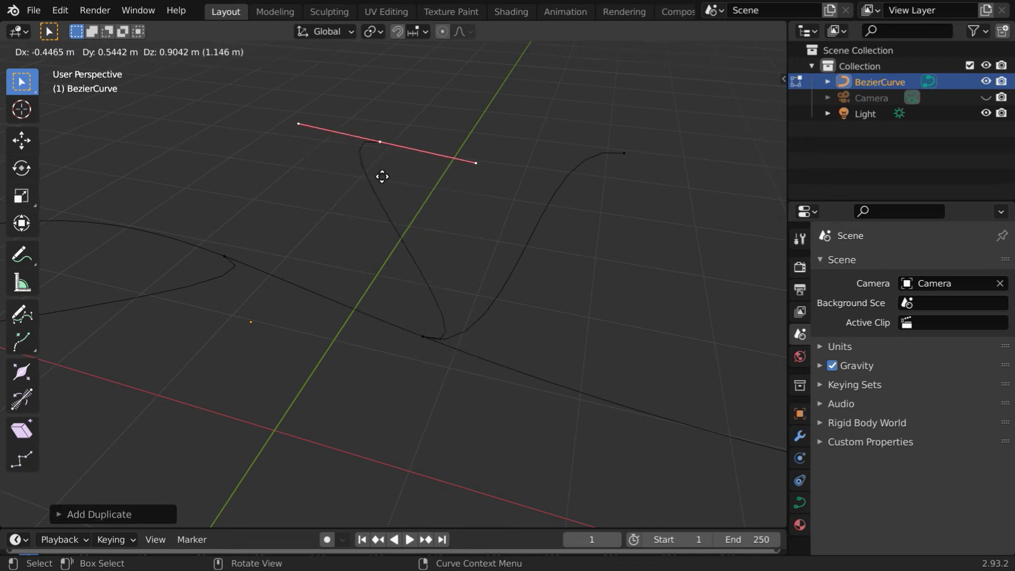
{"action": "left_click", "coordinate": [406, 183]}
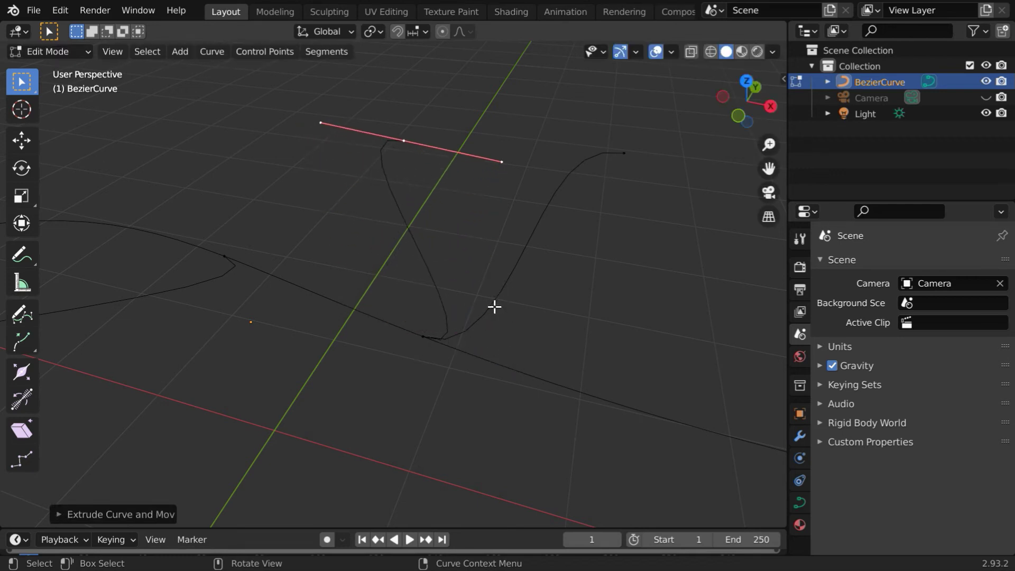
{"action": "middle_click_drag", "start_coordinate": [495, 307], "coordinate": [505, 351]}
{"action": "middle_click_drag", "start_coordinate": [461, 387], "coordinate": [454, 410]}
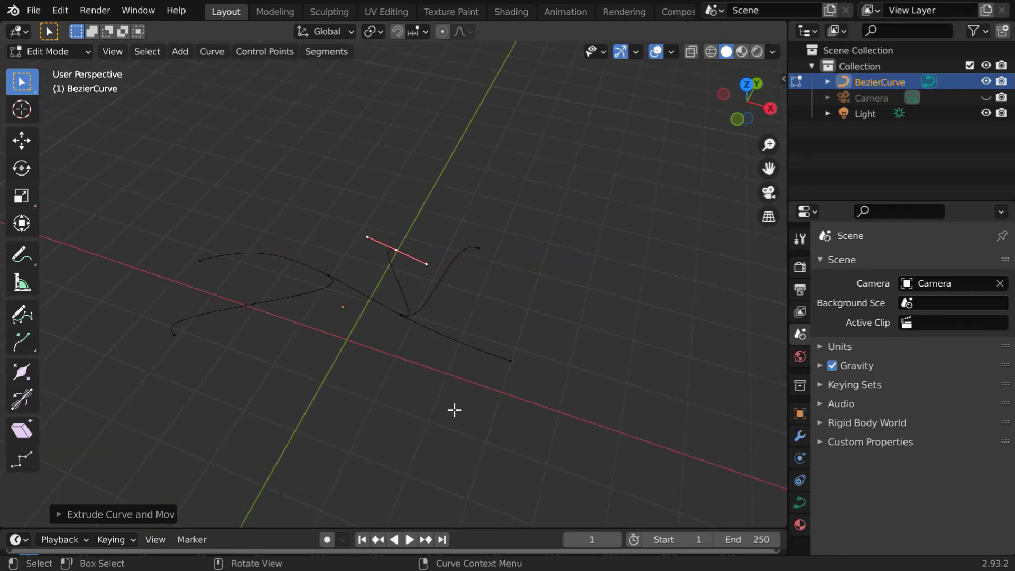
Return to Object Mode and add a Bezier circle at the origin.
{"action": "left_click", "coordinate": [74, 52]}
{"action": "left_click", "coordinate": [74, 69]}
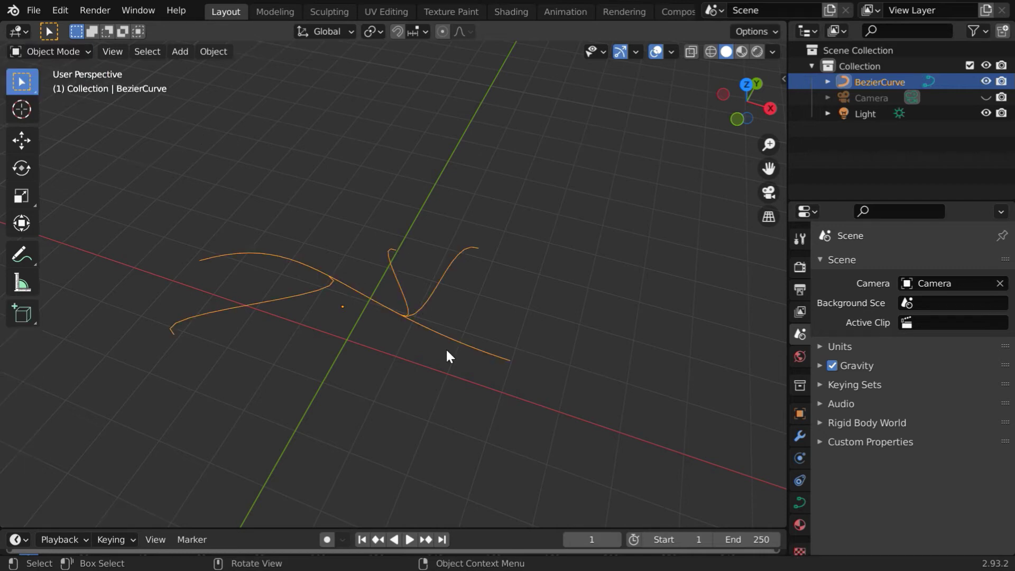
{"action": "scroll", "coordinate": [451, 356], "scroll_direction": "up", "scroll_amount": 3}
{"action": "middle_click_drag", "start_coordinate": [548, 379], "coordinate": [537, 345]}
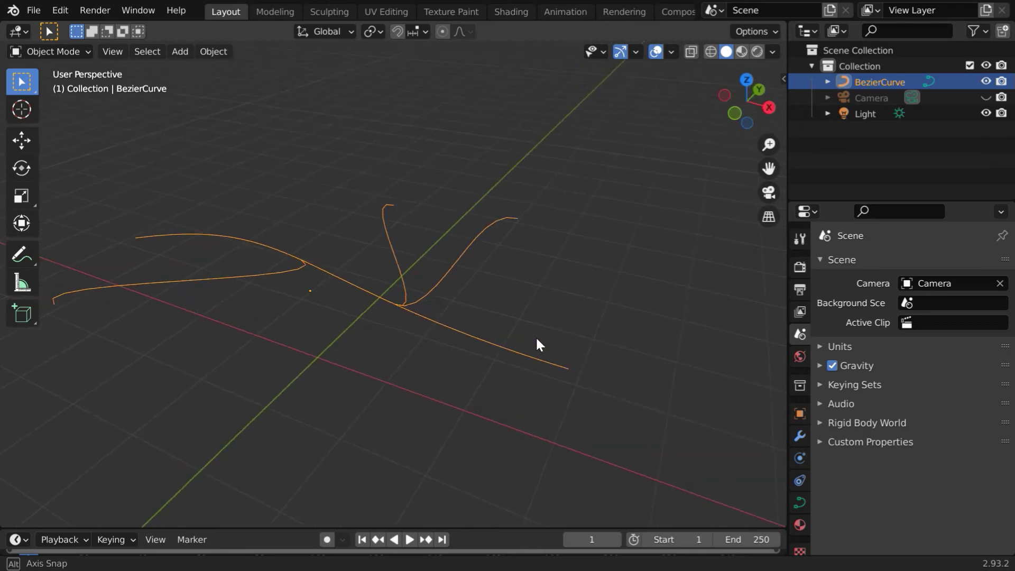
{"action": "middle_click_drag", "start_coordinate": [387, 381], "coordinate": [387, 418]}
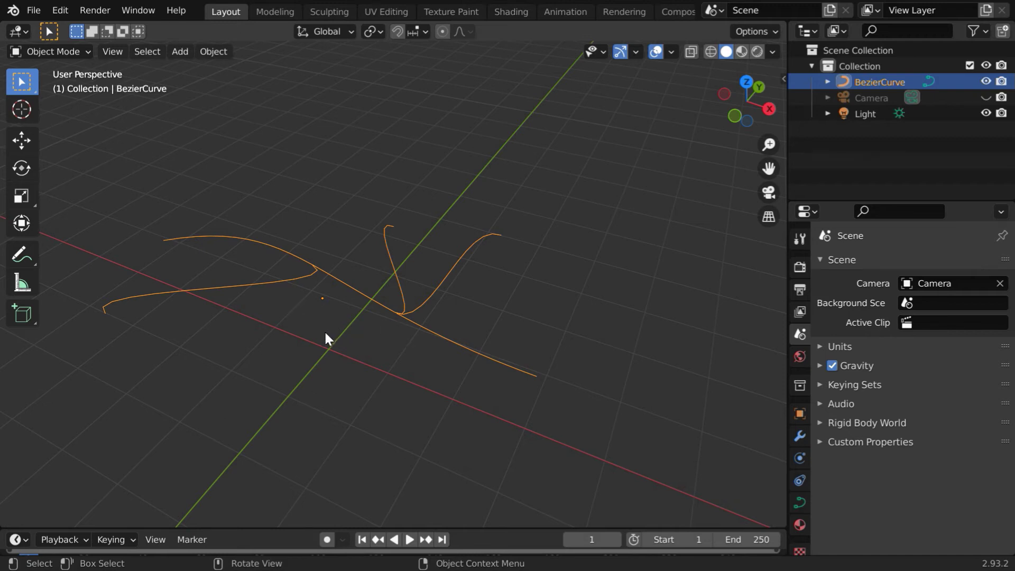
{"action": "left_click", "coordinate": [179, 52]}
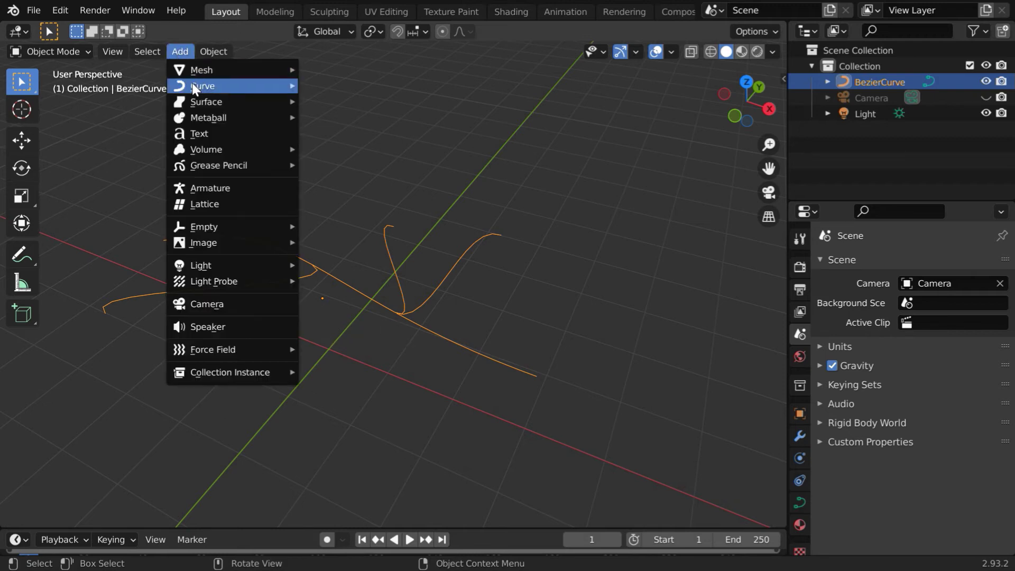
{"action": "mouse_move", "coordinate": [301, 84]}
{"action": "left_click", "coordinate": [335, 100]}
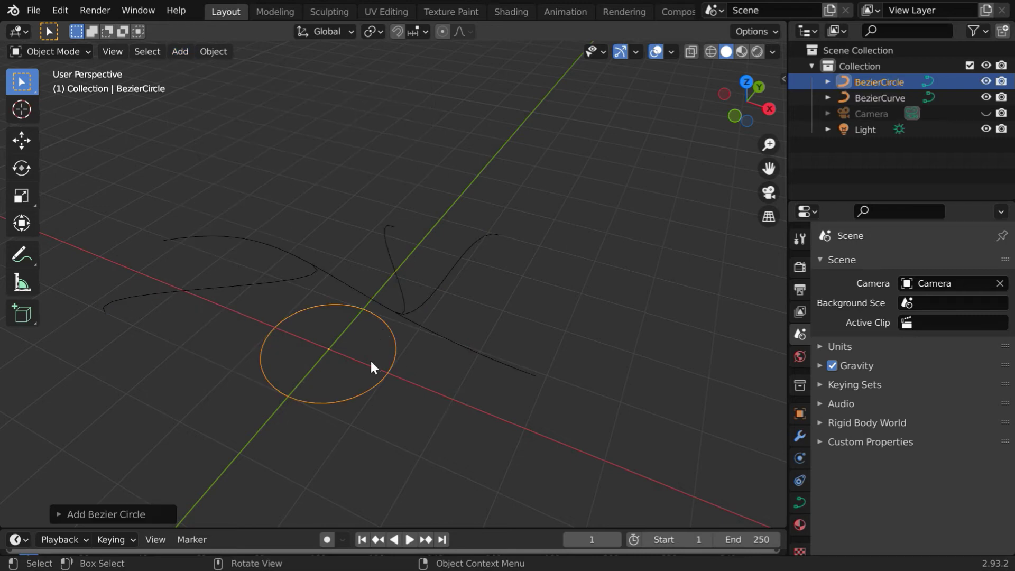
Set the Bezier circle's X, Y and Z scale to 0.01.
{"action": "left_click", "coordinate": [800, 414]}
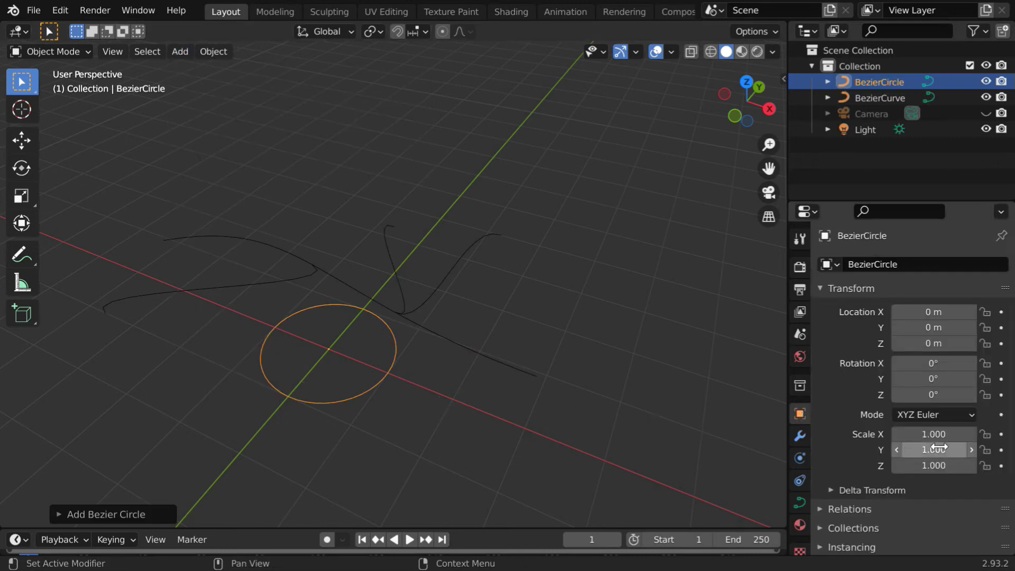
{"action": "mouse_move", "coordinate": [945, 435]}
{"action": "left_mouse_down"}
{"action": "mouse_move", "coordinate": [944, 466]}
{"action": "mouse_move", "coordinate": [946, 437]}
{"action": "left_mouse_up"}
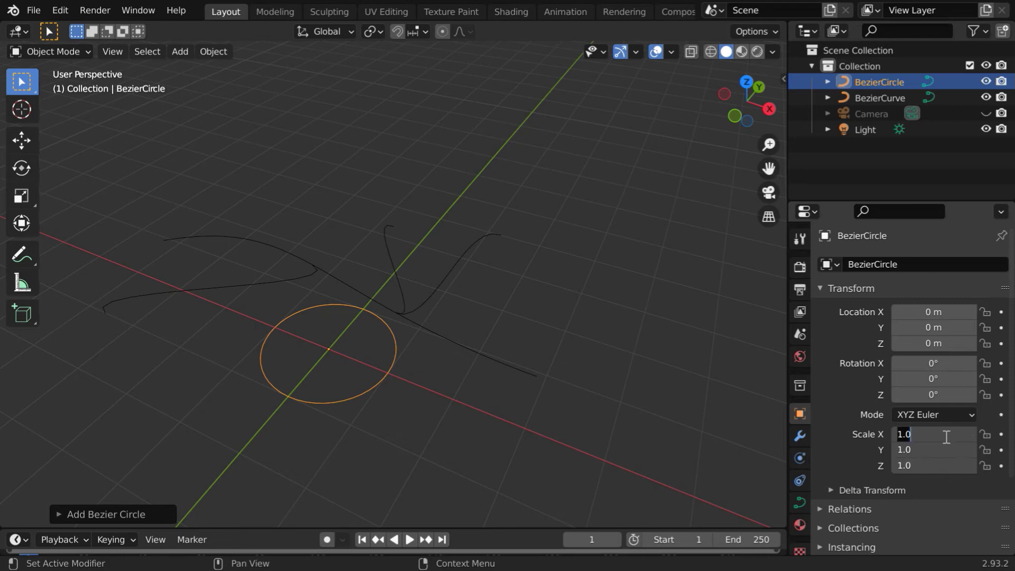
{"action": "key", "text": "BackSpace"}
{"action": "type", "text": ".01"}
{"action": "key", "text": "Return"}
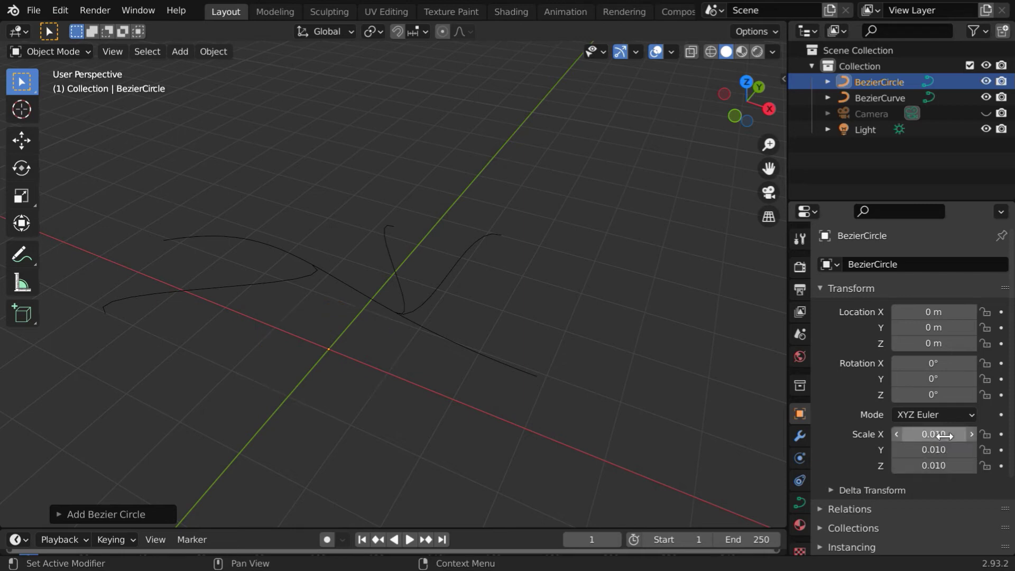
{"action": "scroll", "coordinate": [330, 369], "scroll_direction": "up", "scroll_amount": 6}
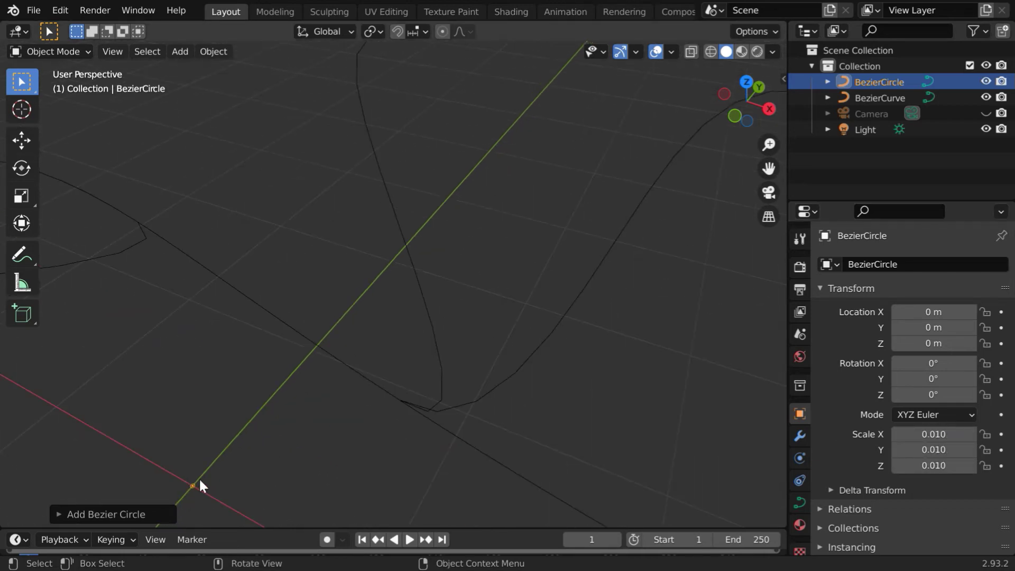
{"action": "scroll", "coordinate": [198, 480], "scroll_direction": "down", "scroll_amount": 5}
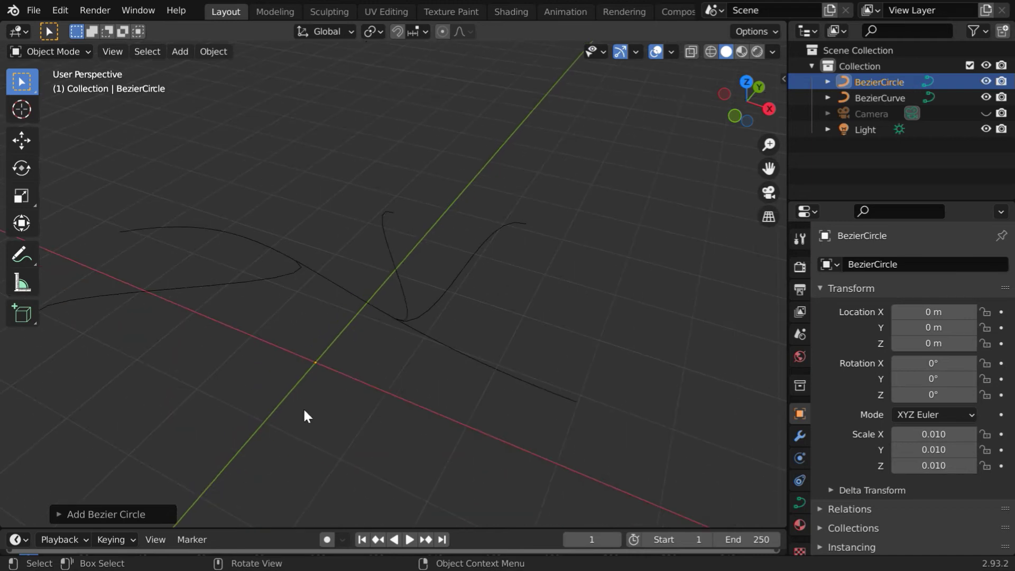
Set the BezierCurve's geometry bevel to Object, using BezierCircle as the profile.
{"action": "left_click", "coordinate": [369, 305]}
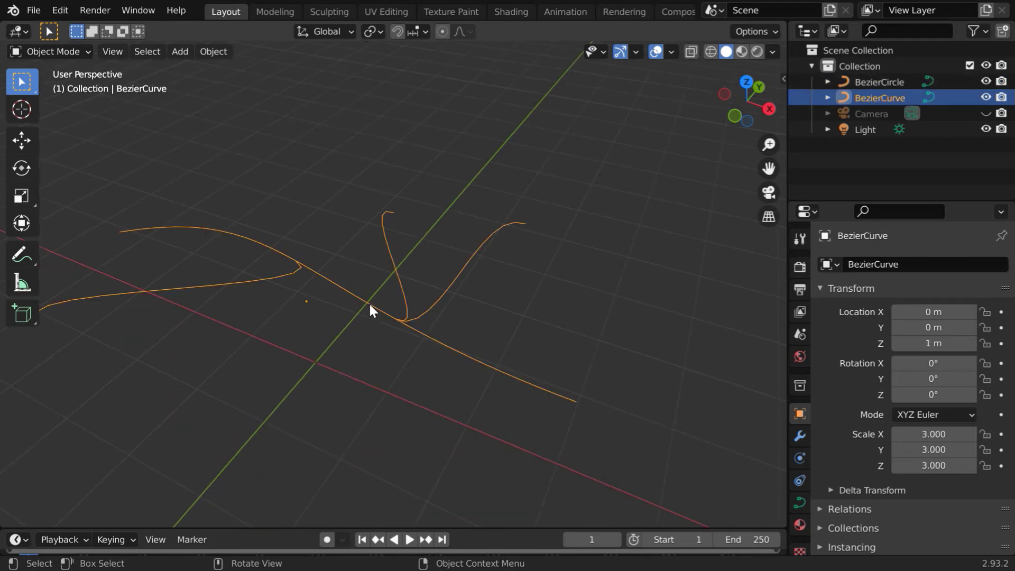
{"action": "left_click", "coordinate": [799, 503]}
{"action": "scroll", "coordinate": [895, 439], "scroll_direction": "down", "scroll_amount": 5}
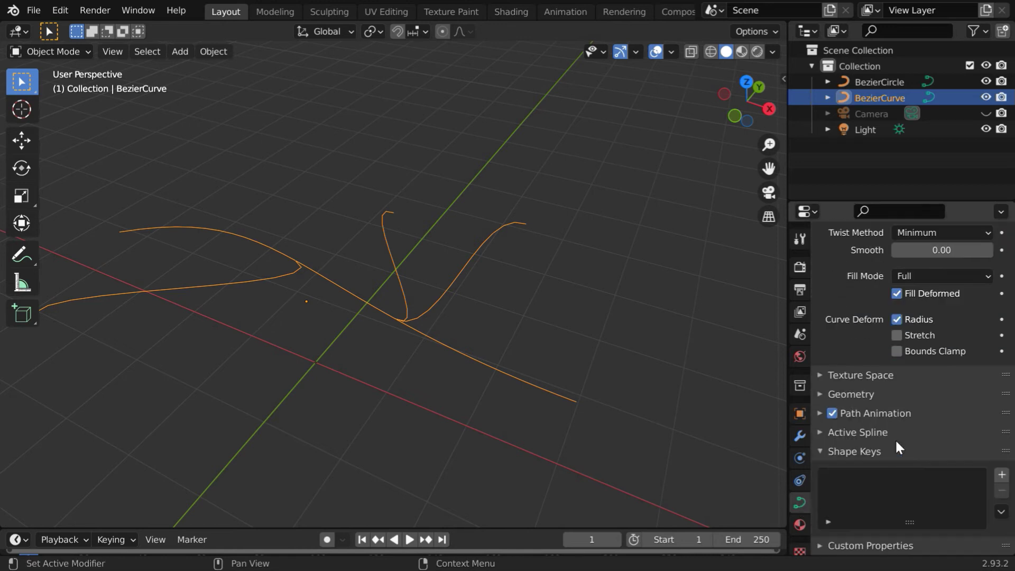
{"action": "left_click", "coordinate": [821, 397]}
{"action": "scroll", "coordinate": [924, 445], "scroll_direction": "down", "scroll_amount": 4}
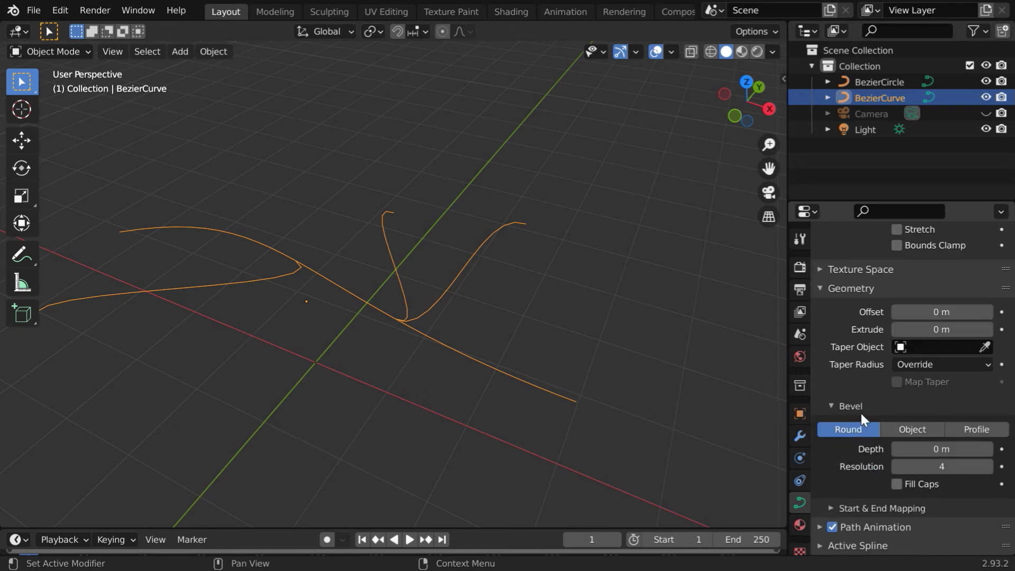
{"action": "left_click", "coordinate": [915, 429]}
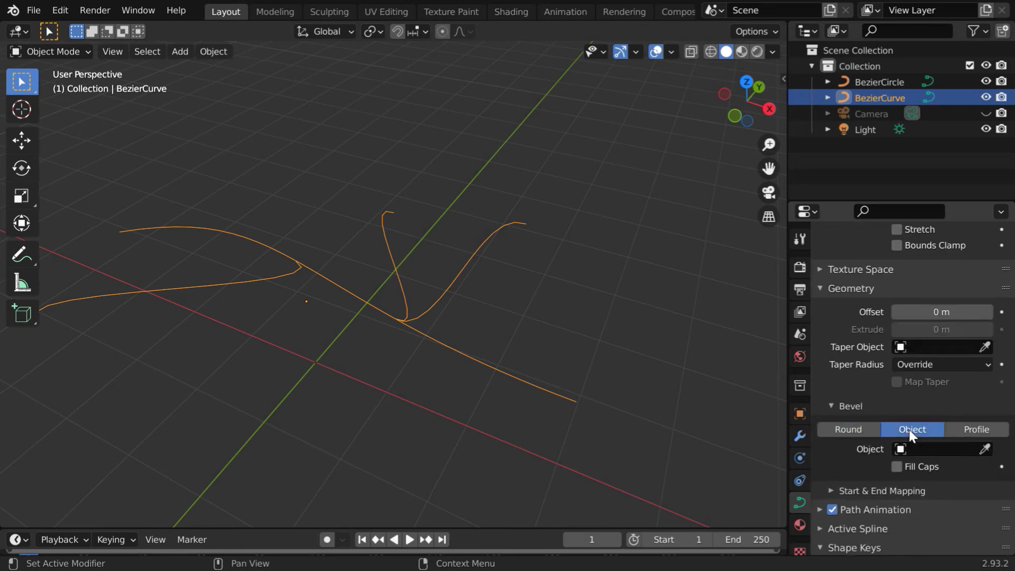
{"action": "left_click", "coordinate": [904, 449]}
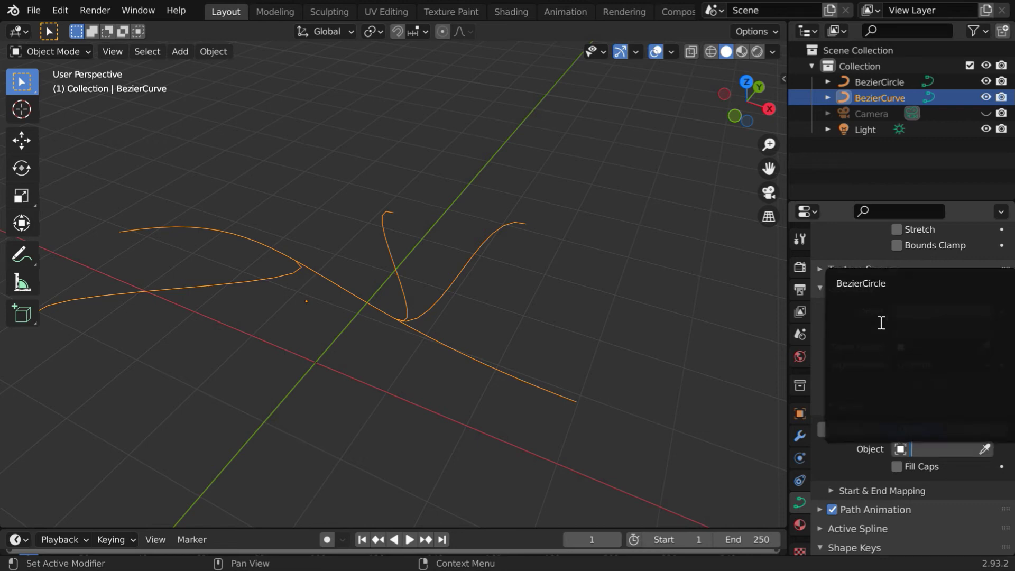
{"action": "left_click", "coordinate": [867, 284]}
{"action": "left_click", "coordinate": [404, 402]}
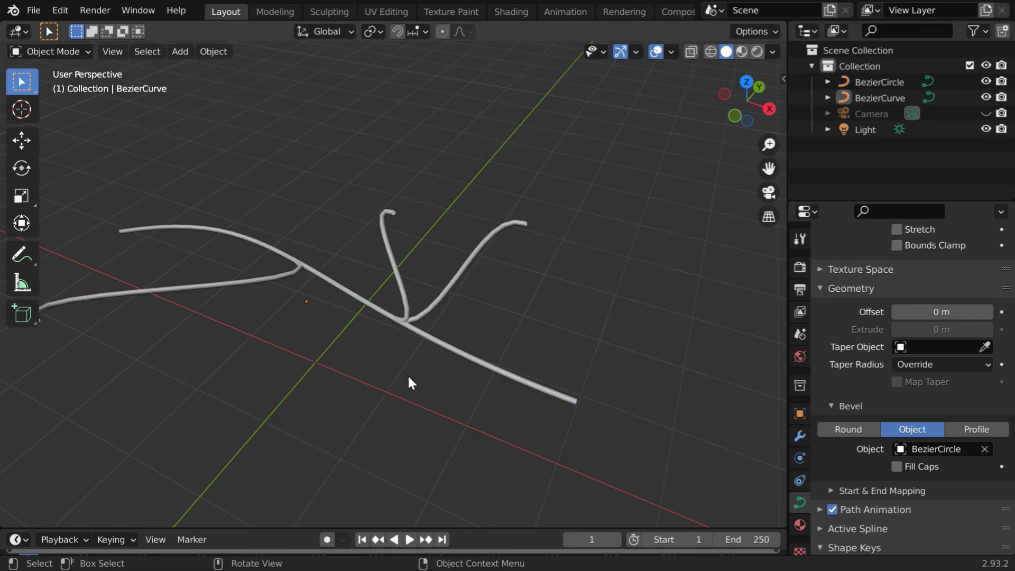
{"action": "middle_click_drag", "start_coordinate": [410, 381], "coordinate": [444, 376]}
{"action": "scroll", "coordinate": [467, 344], "scroll_direction": "down", "scroll_amount": 3}
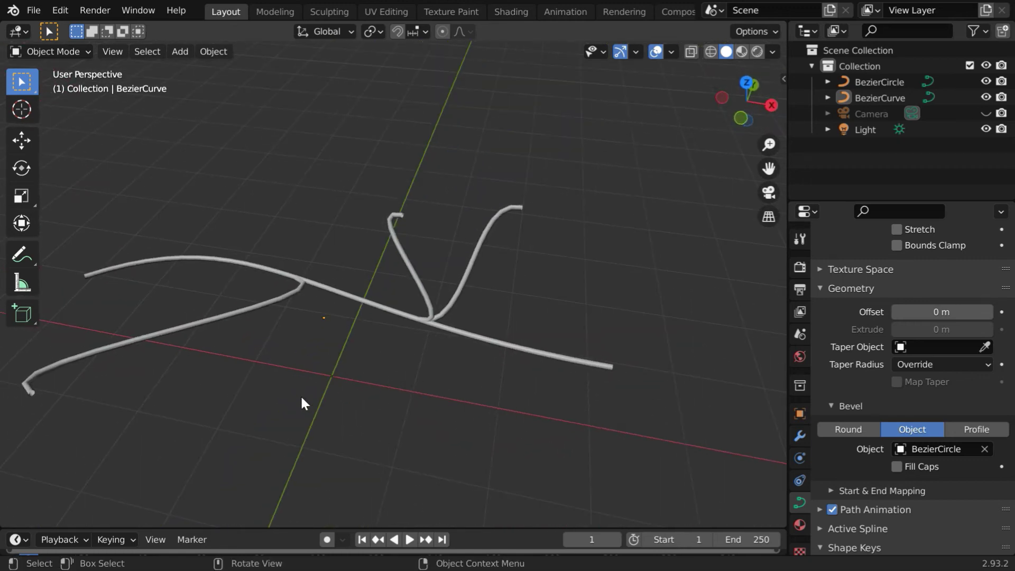
{"action": "scroll", "coordinate": [300, 396], "scroll_direction": "down", "scroll_amount": 3}
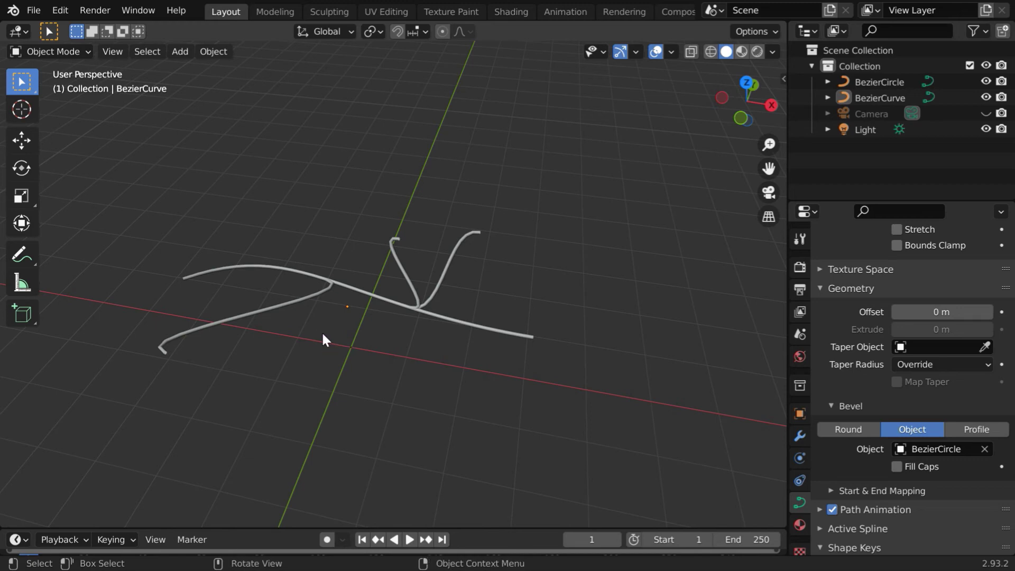
In Edit Mode, move the curve's lower-left endpoint along X with the Move tool.
{"action": "left_click", "coordinate": [317, 302]}
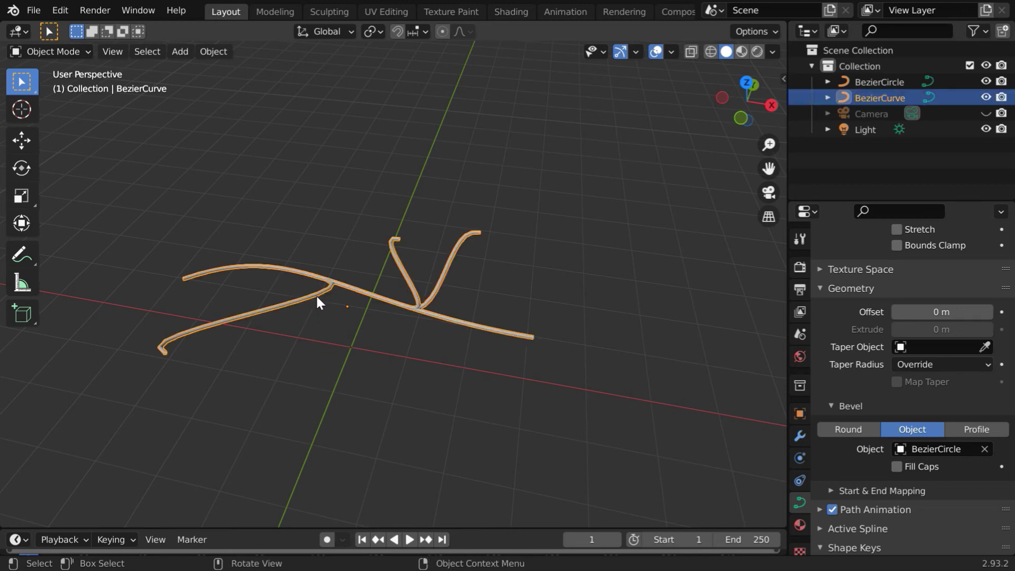
{"action": "left_click", "coordinate": [62, 48]}
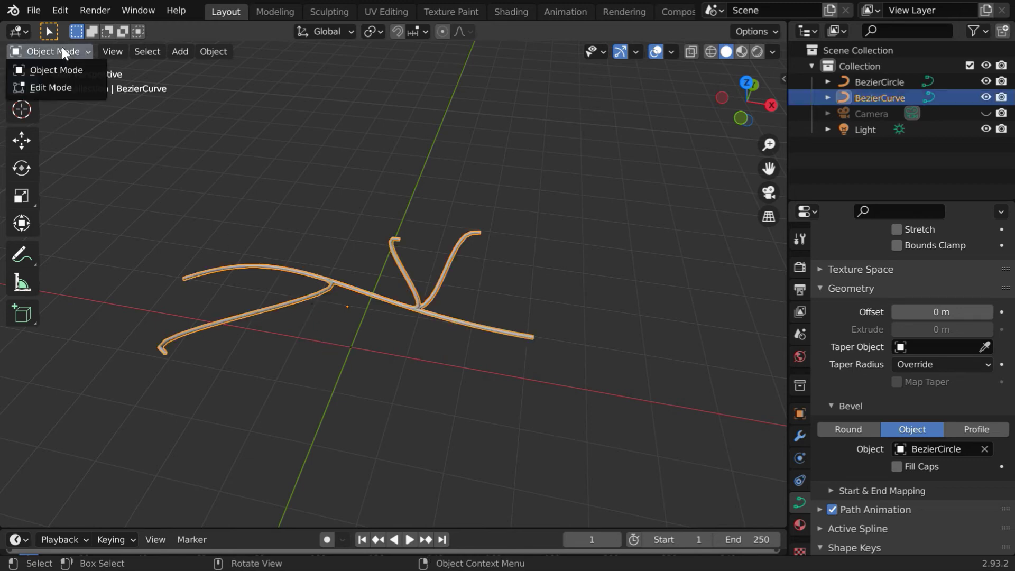
{"action": "left_click", "coordinate": [61, 82]}
{"action": "left_click", "coordinate": [164, 352]}
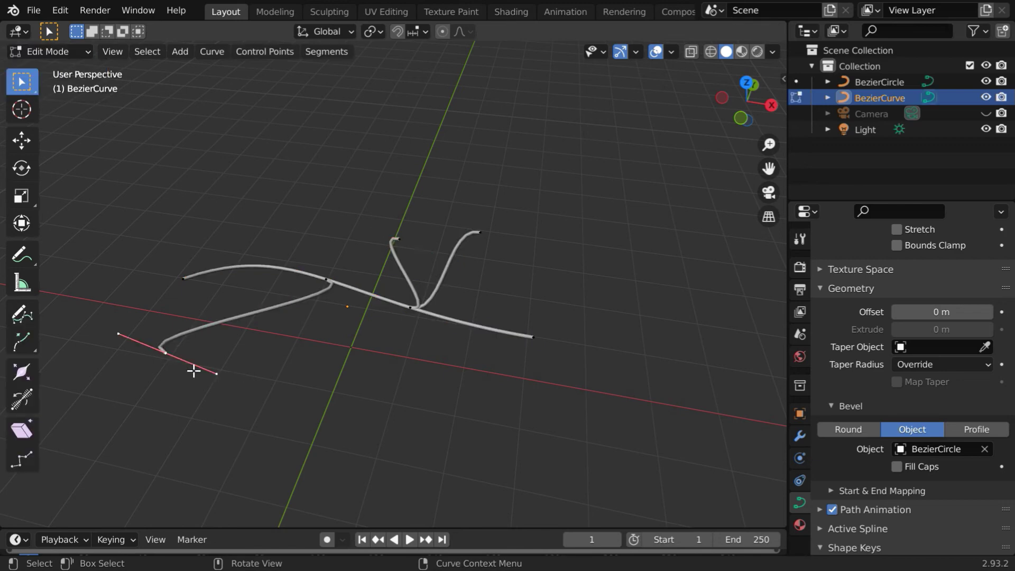
{"action": "left_click", "coordinate": [21, 140]}
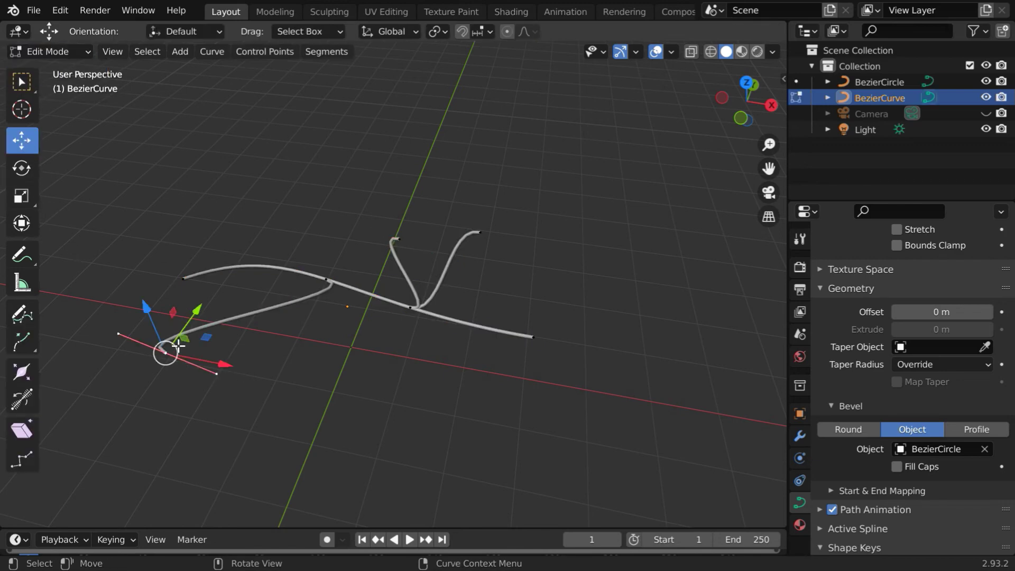
{"action": "left_click_drag", "start_coordinate": [222, 365], "coordinate": [404, 386]}
{"action": "middle_click_drag", "start_coordinate": [451, 374], "coordinate": [377, 357]}
Move the top endpoint along Y and the right endpoint along X.
{"action": "left_click", "coordinate": [370, 297]}
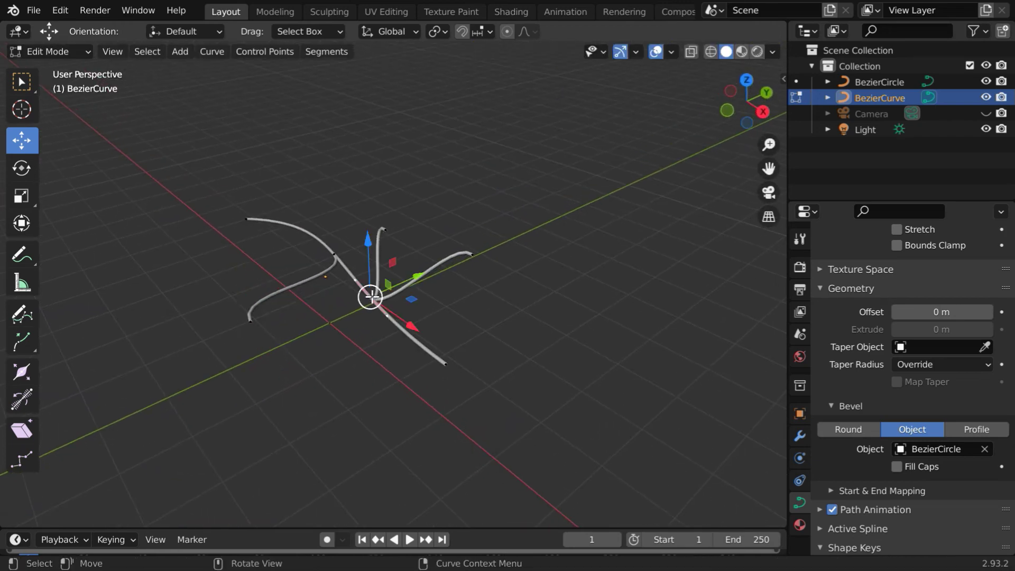
{"action": "left_click", "coordinate": [384, 228]}
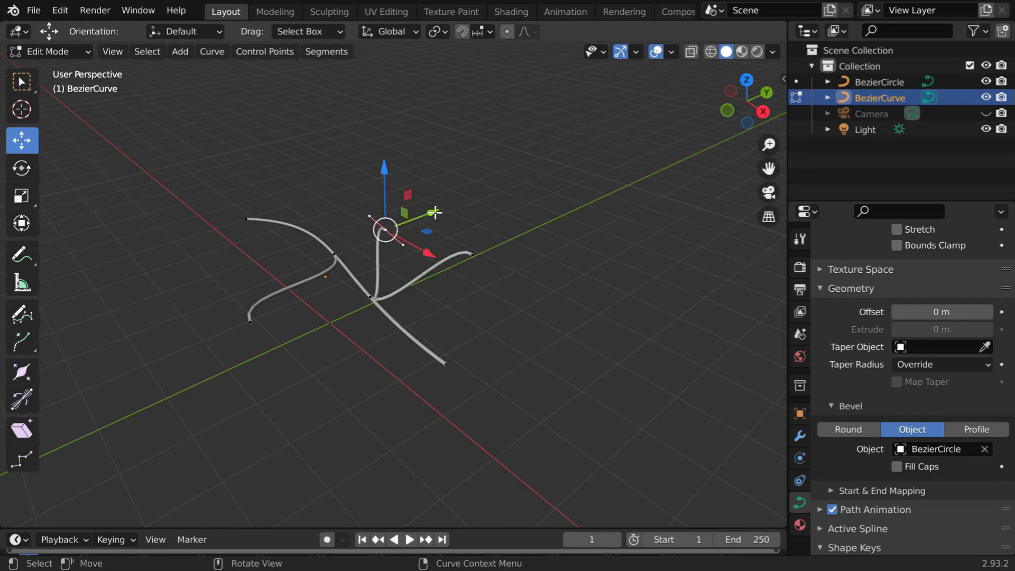
{"action": "left_click_drag", "start_coordinate": [434, 213], "coordinate": [471, 184]}
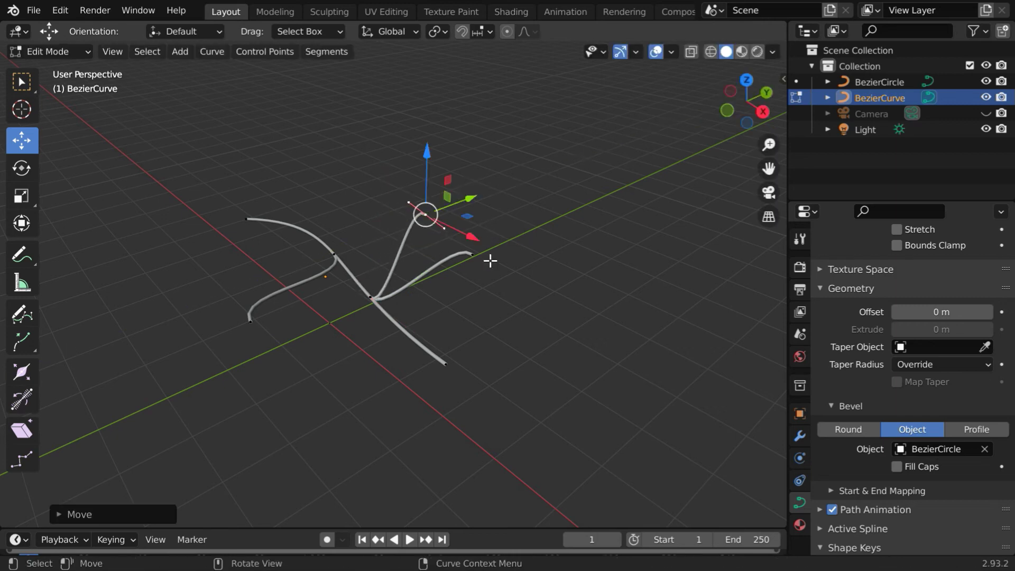
{"action": "left_click", "coordinate": [478, 255]}
{"action": "left_click_drag", "start_coordinate": [524, 284], "coordinate": [561, 309]}
{"action": "left_click", "coordinate": [55, 52]}
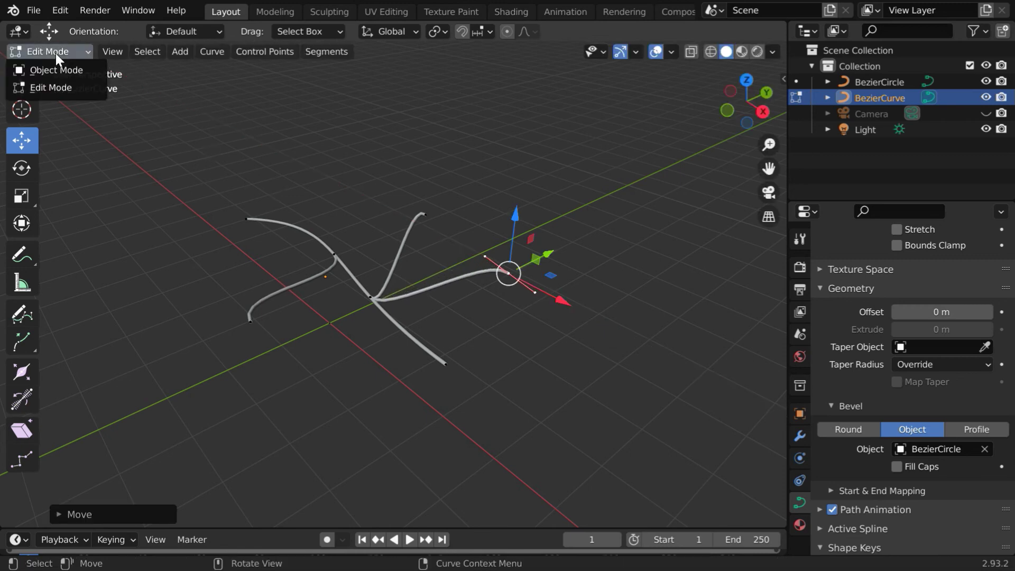
In Object Mode, select the BezierCurve pipe network and convert it to a mesh.
{"action": "left_click", "coordinate": [55, 71]}
{"action": "left_click", "coordinate": [326, 392]}
{"action": "middle_click_drag", "start_coordinate": [325, 393], "coordinate": [369, 438]}
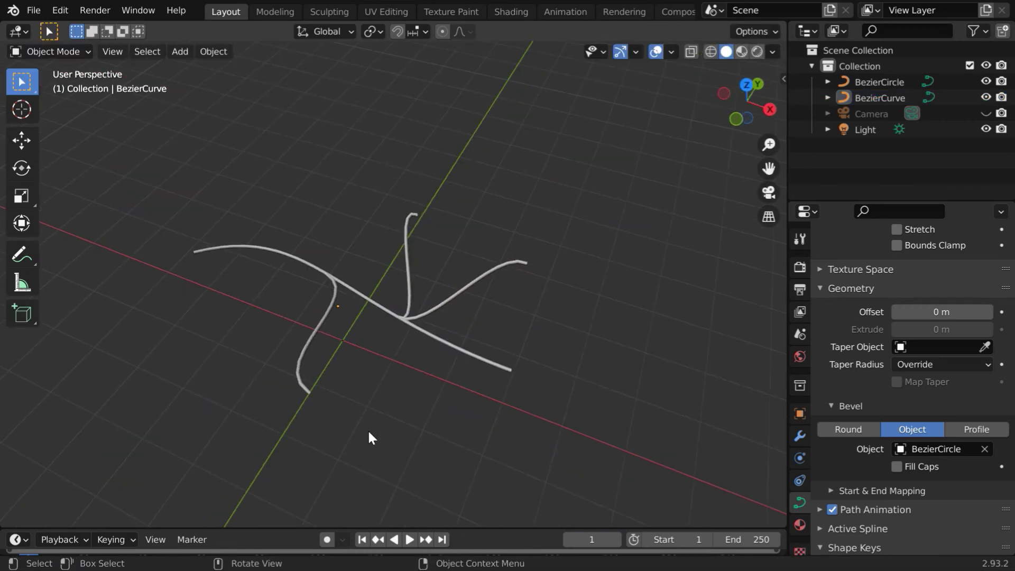
{"action": "left_click", "coordinate": [399, 319]}
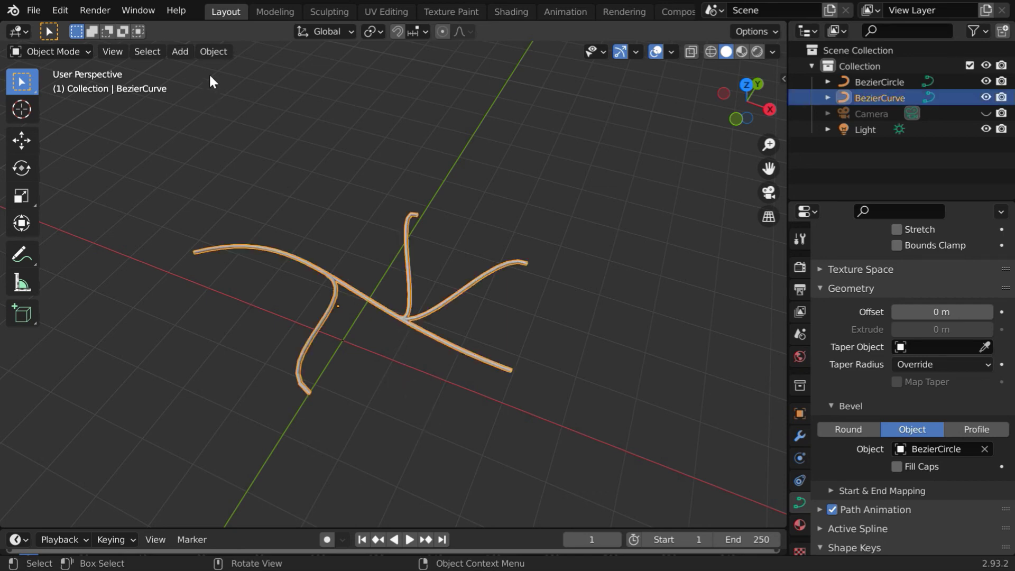
{"action": "left_click", "coordinate": [212, 52]}
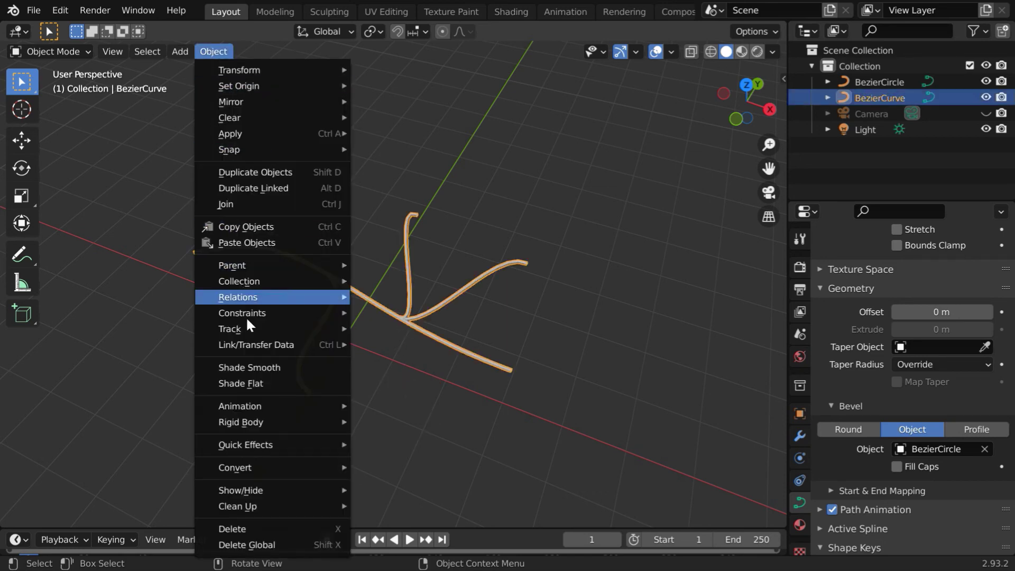
{"action": "mouse_move", "coordinate": [280, 465]}
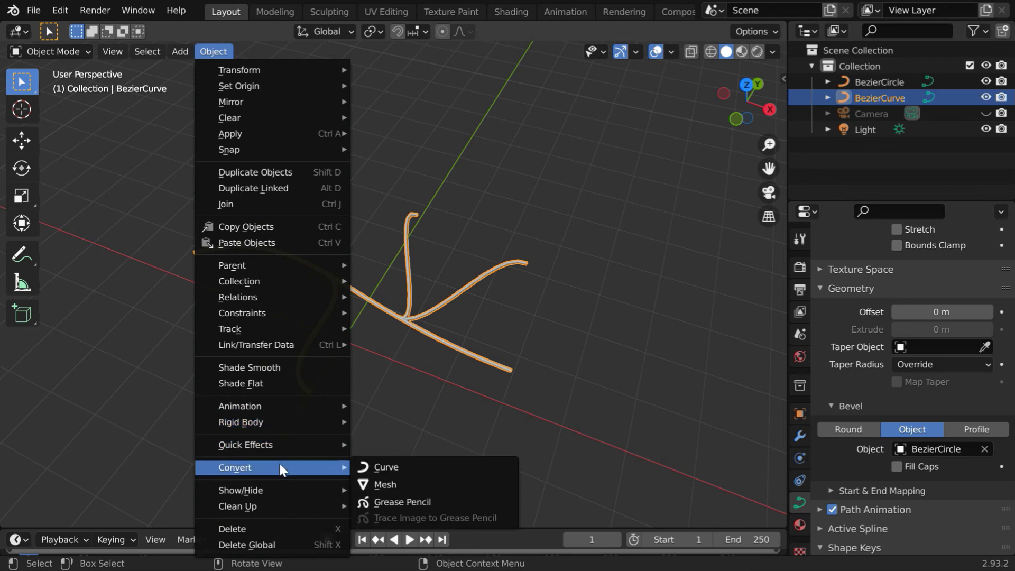
{"action": "left_click", "coordinate": [396, 484]}
{"action": "left_click", "coordinate": [397, 367]}
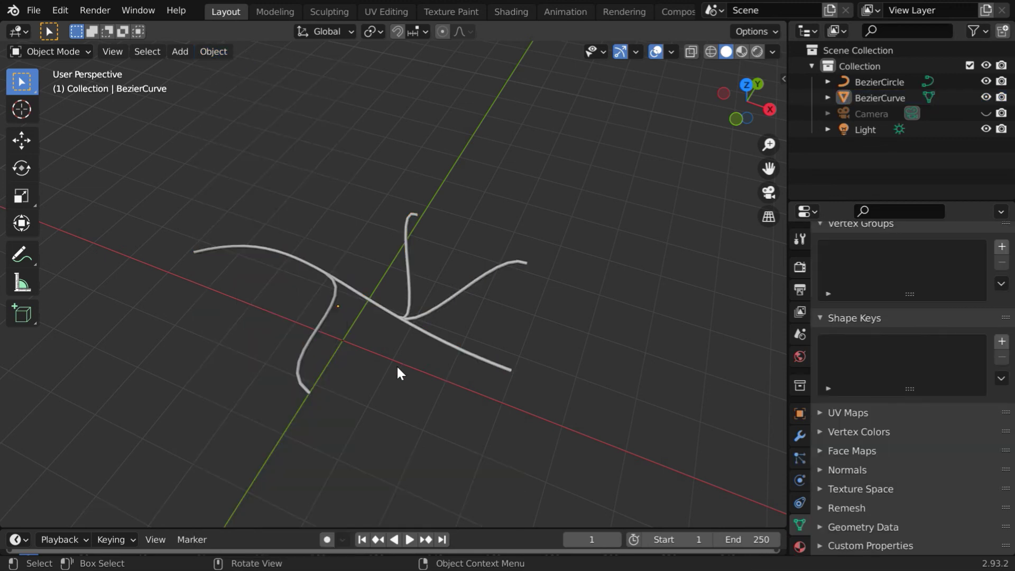
{"action": "middle_click_drag", "start_coordinate": [382, 390], "coordinate": [356, 369]}
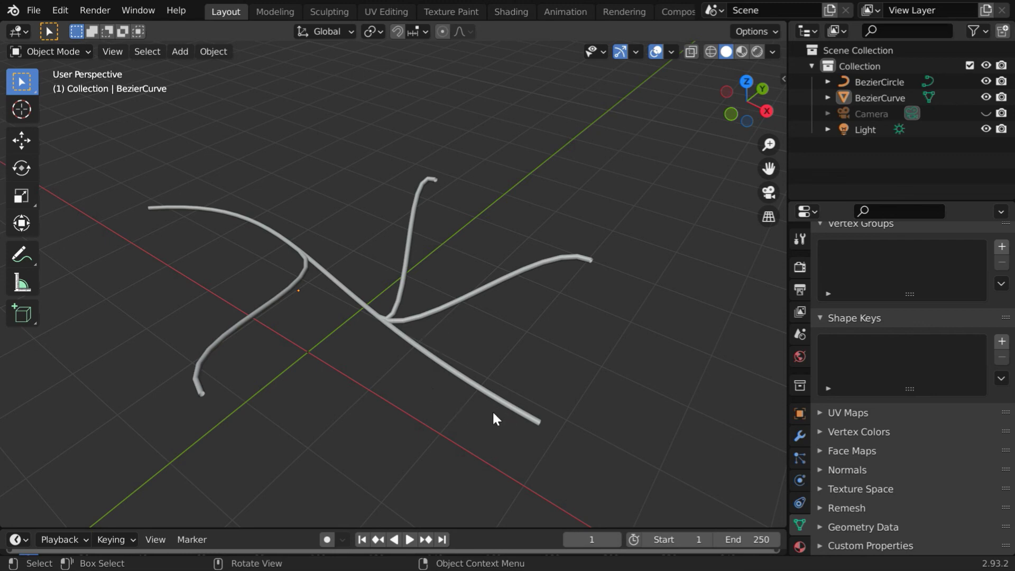
{"action": "middle_click_drag", "start_coordinate": [447, 391], "coordinate": [475, 396]}
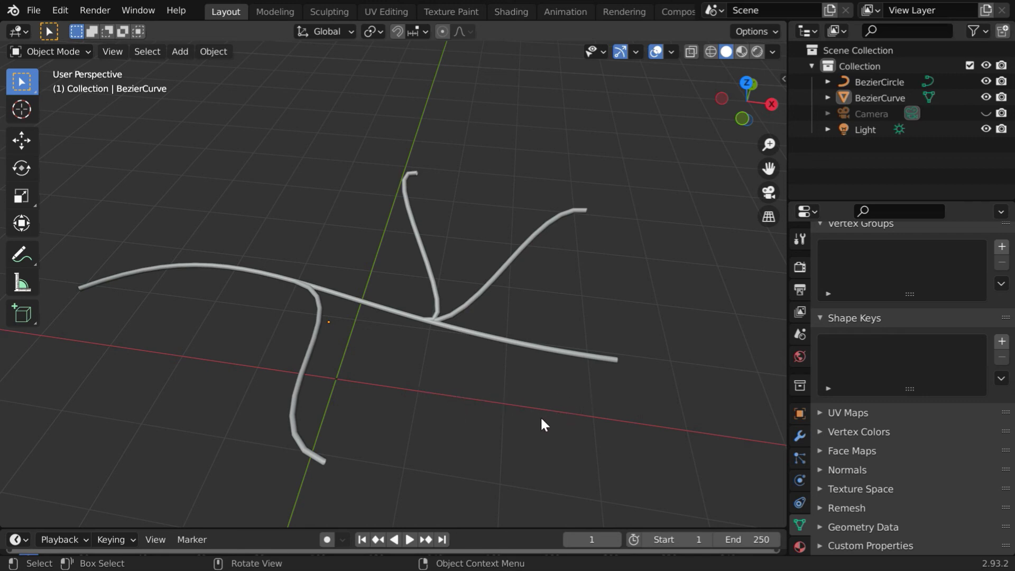
{"action": "middle_click_drag", "start_coordinate": [560, 427], "coordinate": [486, 428]}
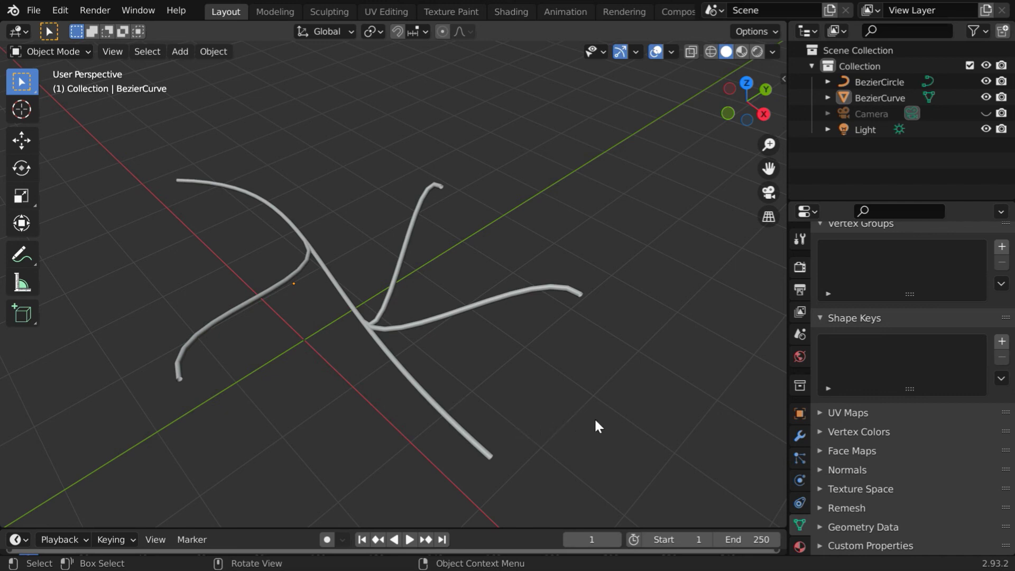
{"action": "middle_click_drag", "start_coordinate": [567, 430], "coordinate": [619, 400]}
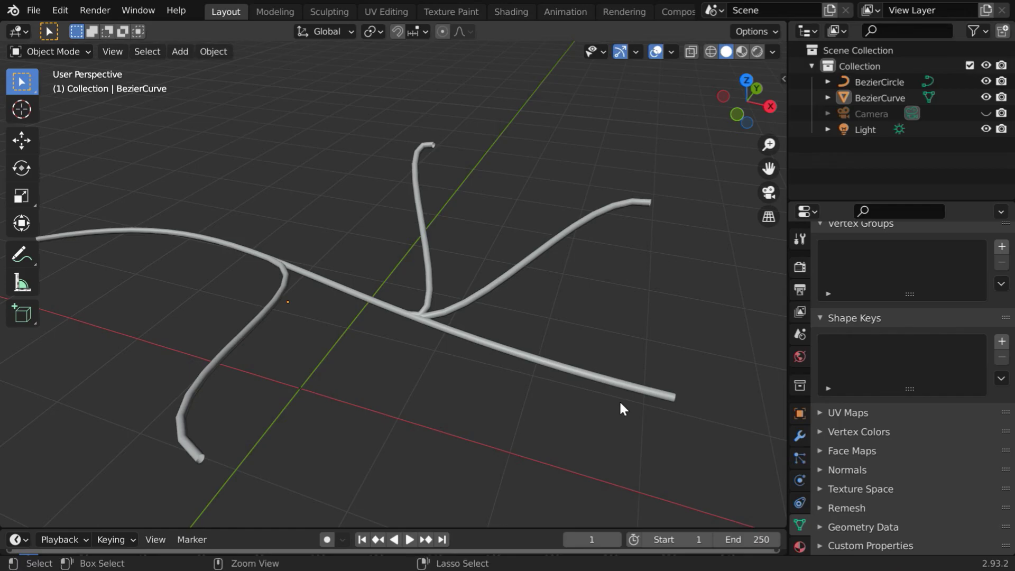